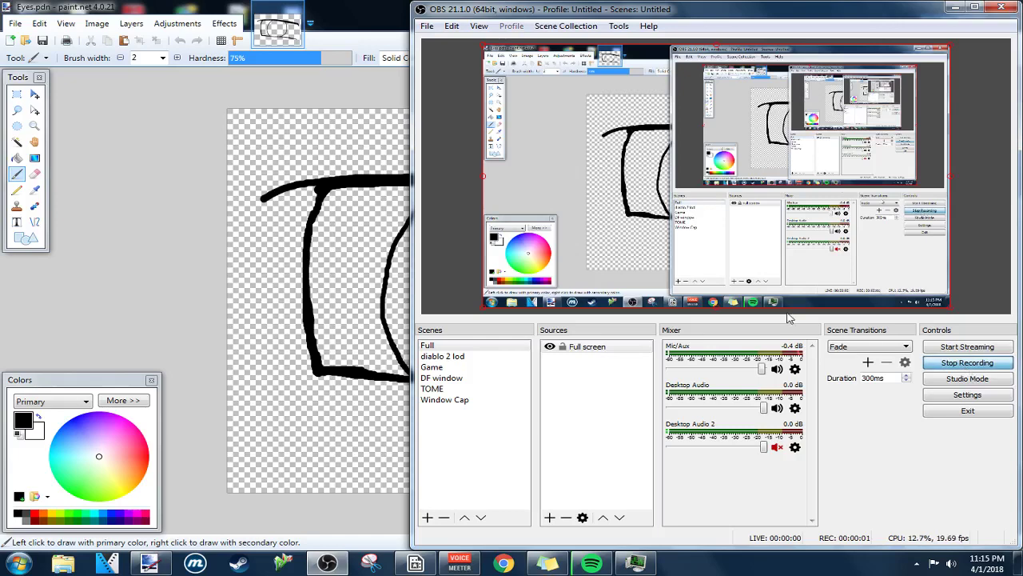
# Bring Eyes.pdn to the front, widen the brush and make Layer 2 the active layer.
pyautogui.click(377, 7)
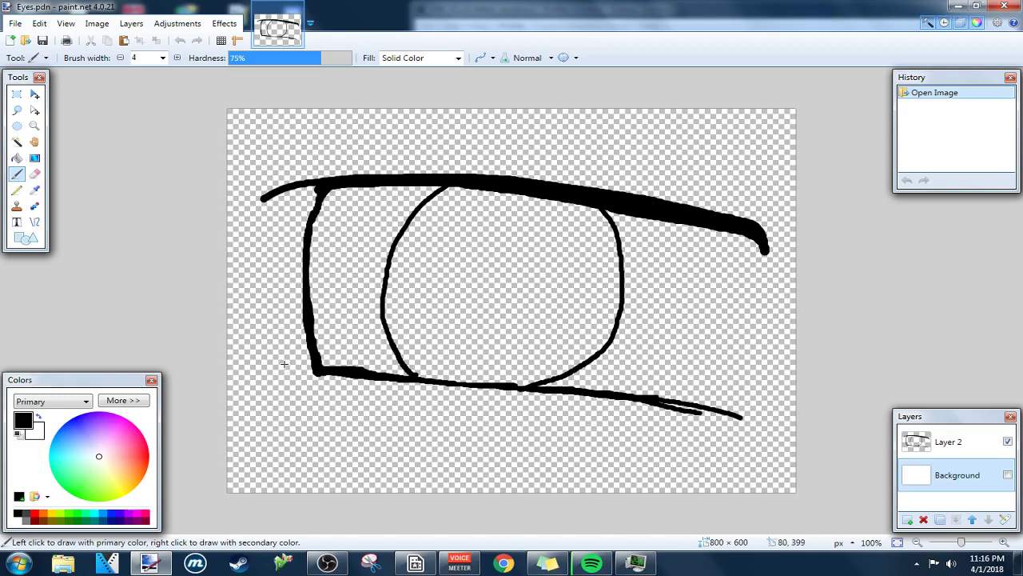
pyautogui.press(']')
pyautogui.press(']')
pyautogui.press(']')
pyautogui.press(']')
pyautogui.moveTo(299, 367); pyautogui.dragTo(312, 376)
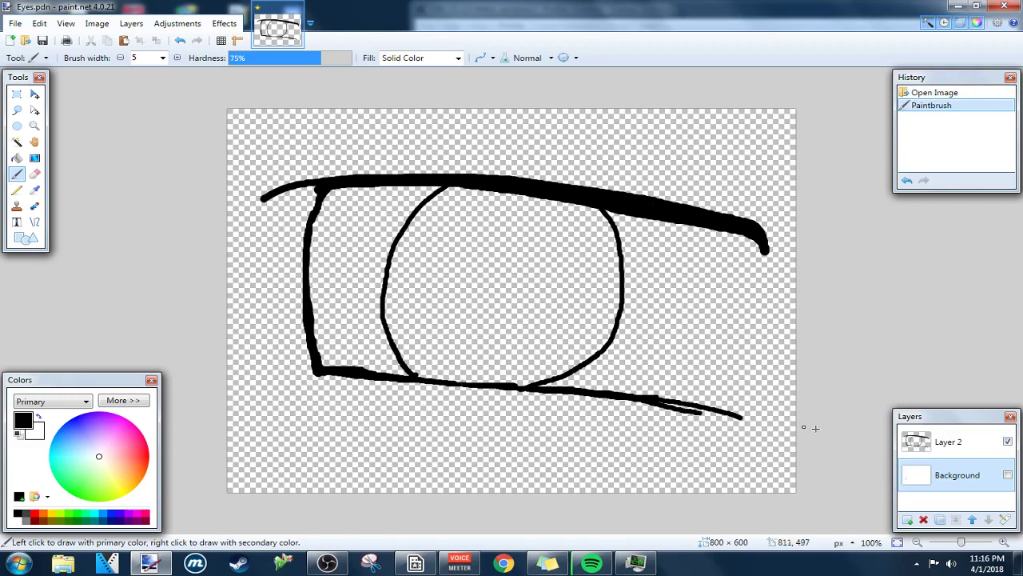
pyautogui.click(969, 439)
# Paint a short downward lash flick at the eye's lower-left corner, redoing it until it looks right.
pyautogui.moveTo(285, 342); pyautogui.dragTo(303, 377)
pyautogui.hotkey('ctrl', 'z')
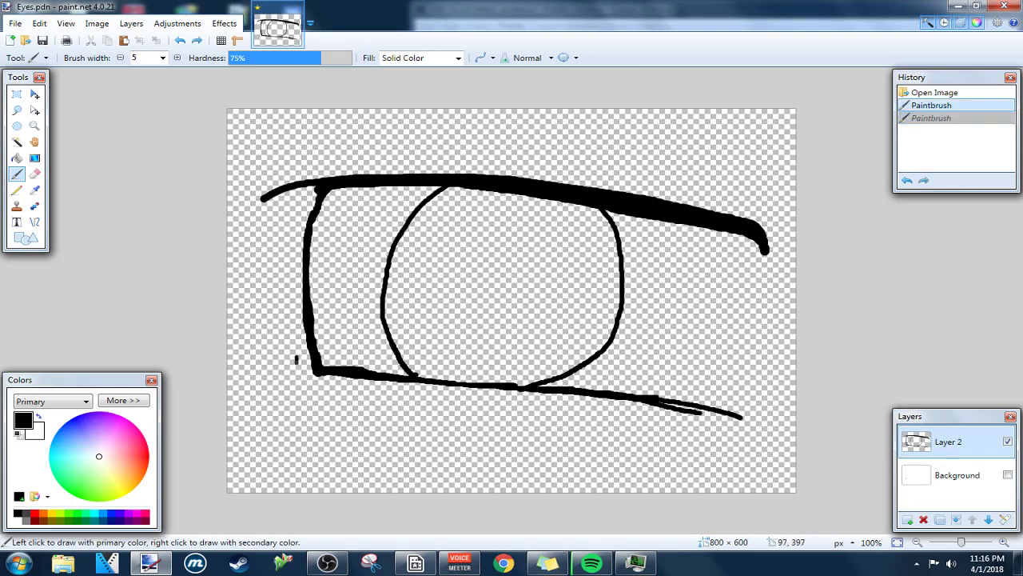
pyautogui.moveTo(313, 387); pyautogui.dragTo(349, 390)
pyautogui.hotkey('ctrl', 'z')
pyautogui.moveTo(297, 367); pyautogui.dragTo(344, 390)
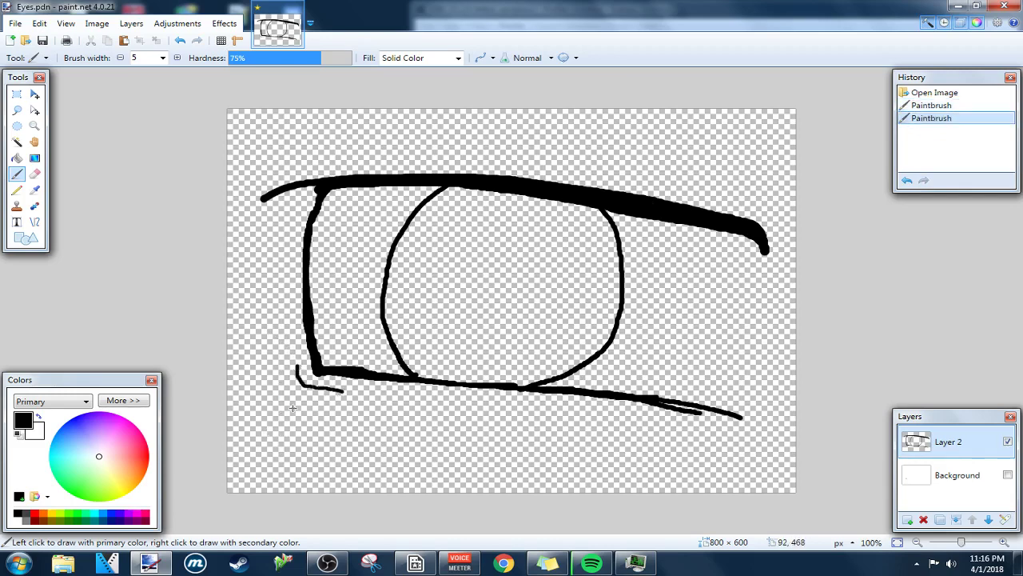
pyautogui.hotkey('ctrl', 'z')
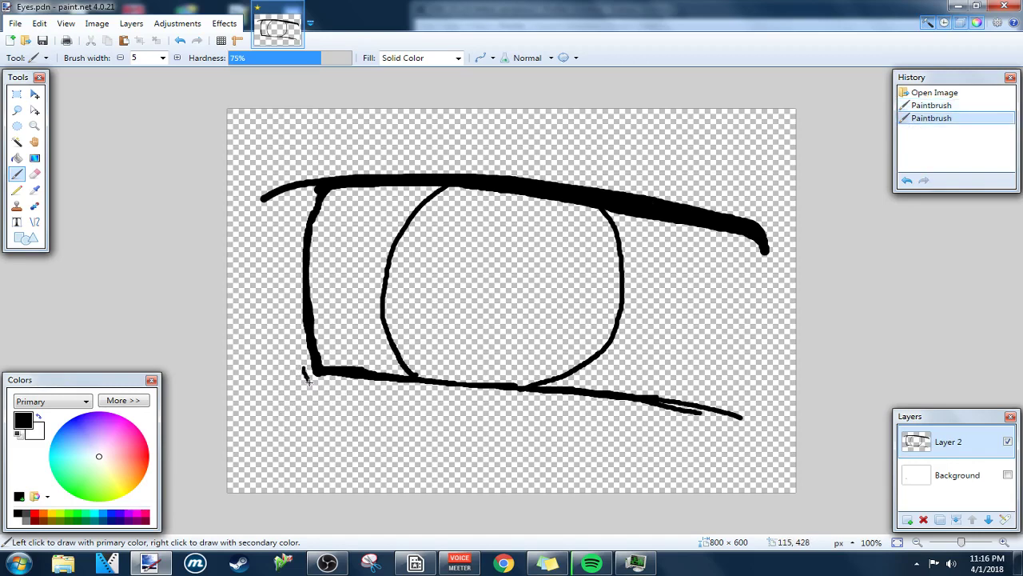
pyautogui.moveTo(304, 372); pyautogui.dragTo(340, 386)
pyautogui.hotkey('ctrl', 'z')
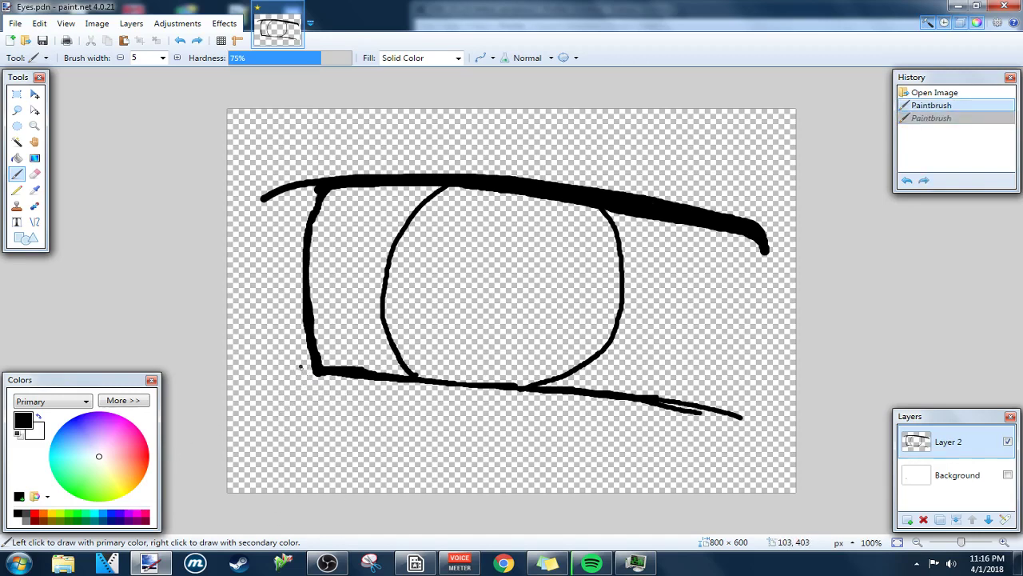
pyautogui.moveTo(308, 377); pyautogui.dragTo(331, 381)
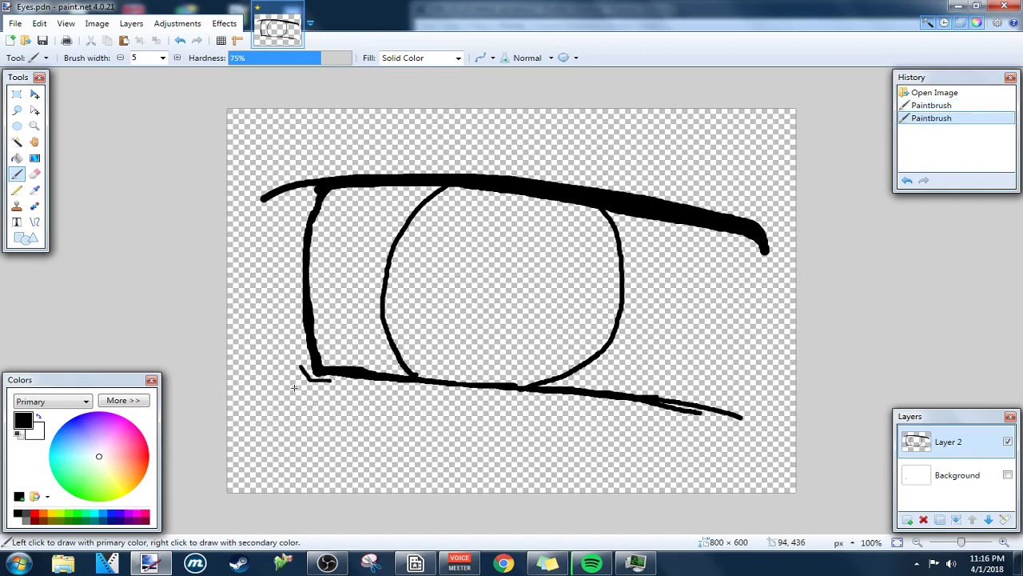
pyautogui.hotkey('ctrl', 'z')
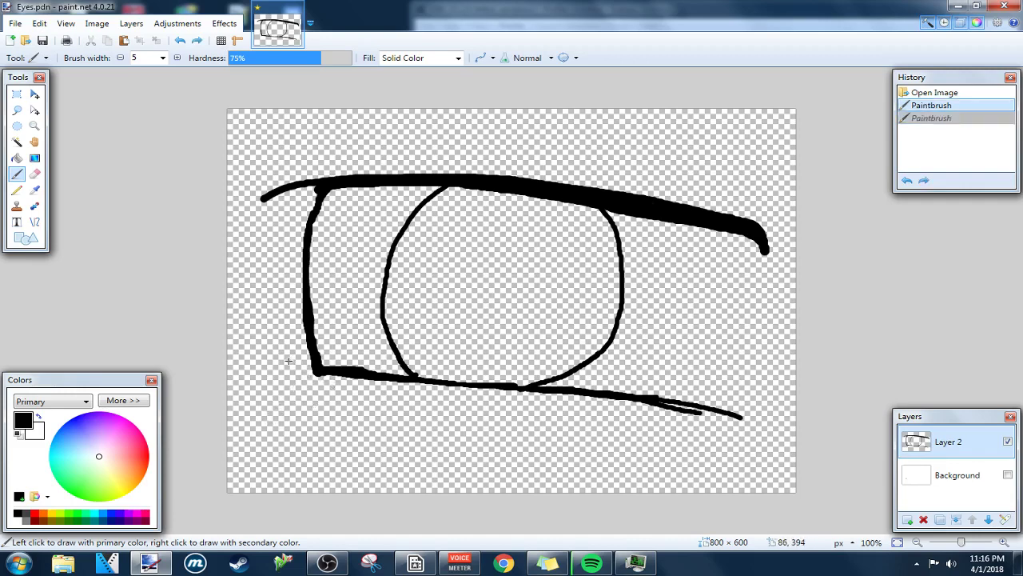
pyautogui.moveTo(294, 359)
pyautogui.mouseDown()
pyautogui.moveTo(299, 378)
pyautogui.moveTo(349, 391)
pyautogui.mouseUp()
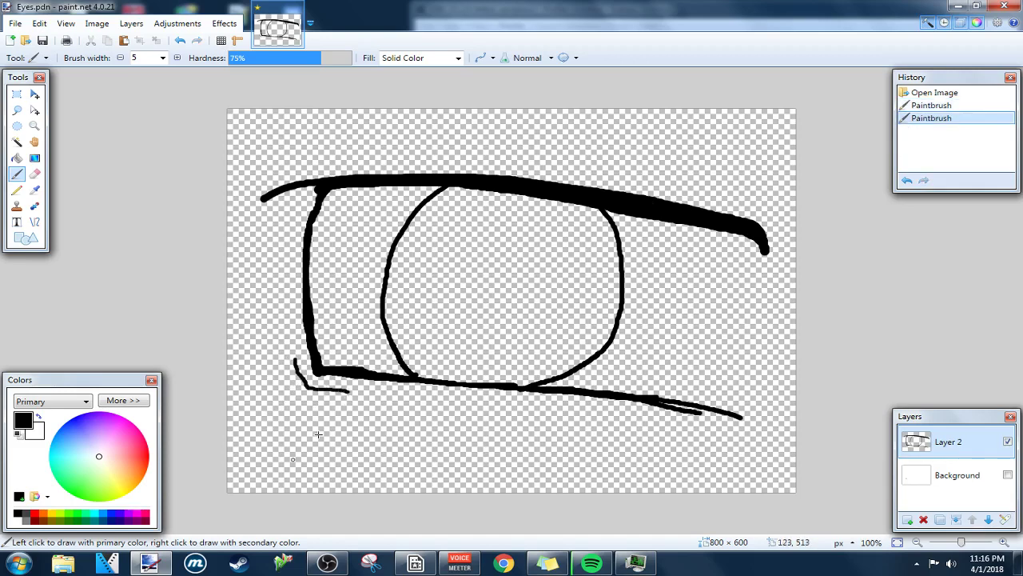
pyautogui.click(909, 520)
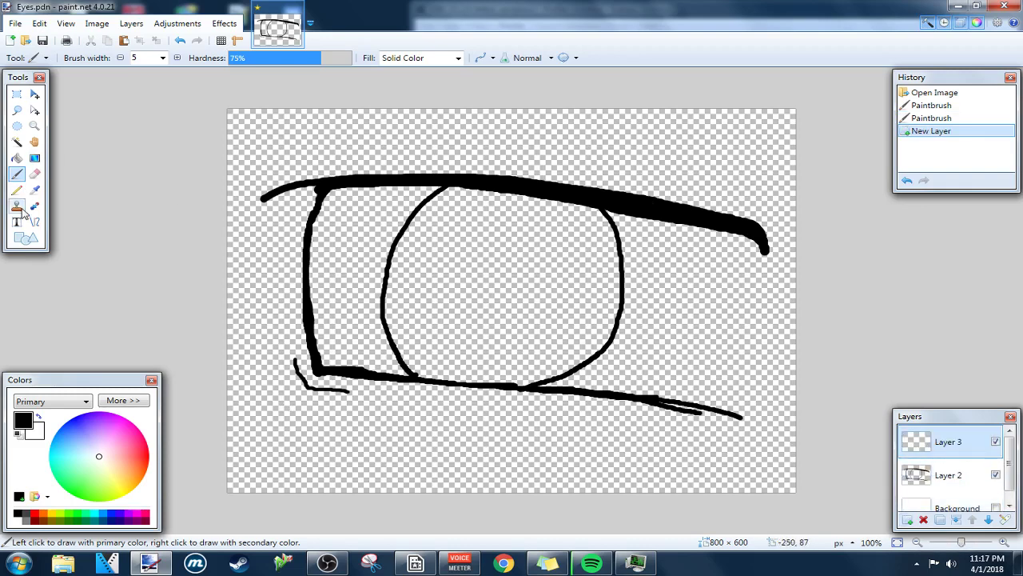
pyautogui.click(948, 475)
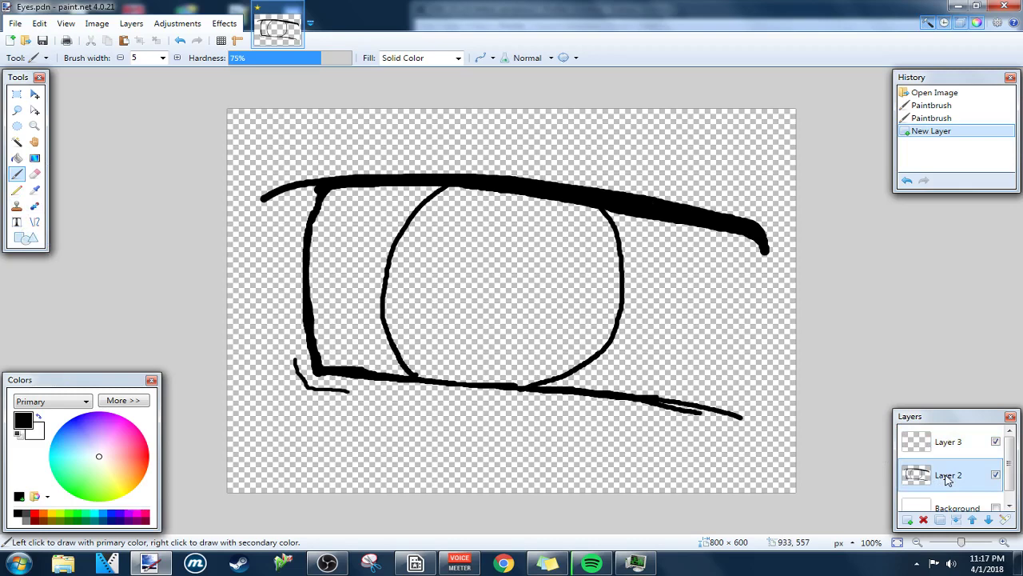
pyautogui.click(1005, 519)
pyautogui.moveTo(521, 217); pyautogui.dragTo(747, 160)
pyautogui.moveTo(828, 250); pyautogui.dragTo(791, 253)
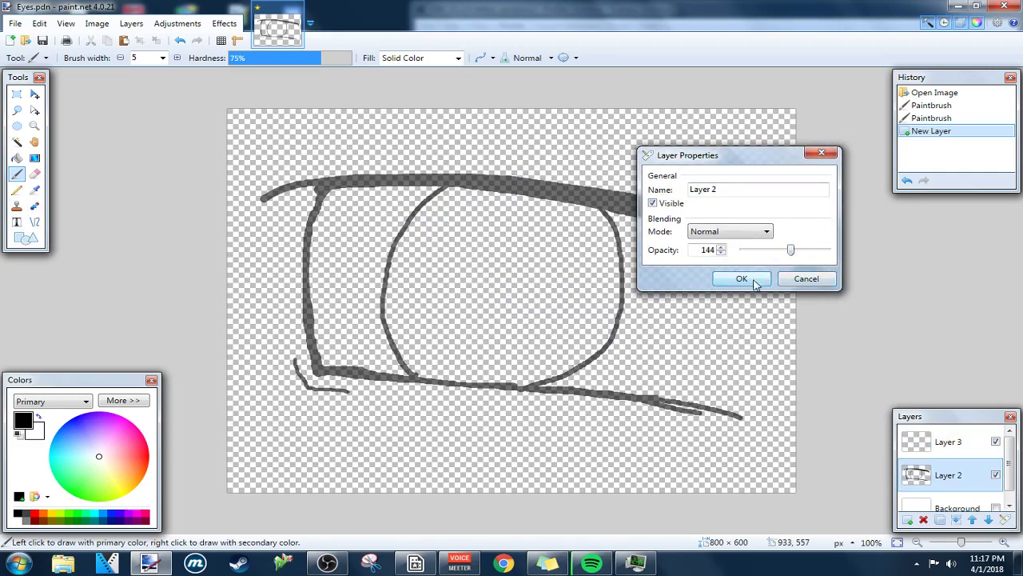
pyautogui.click(809, 278)
pyautogui.click(968, 445)
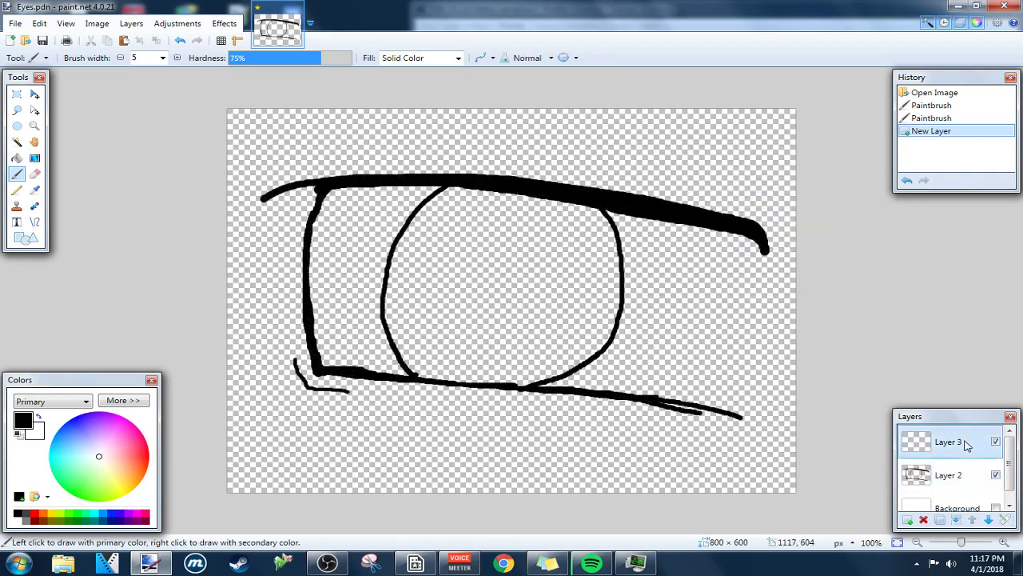
pyautogui.click(995, 475)
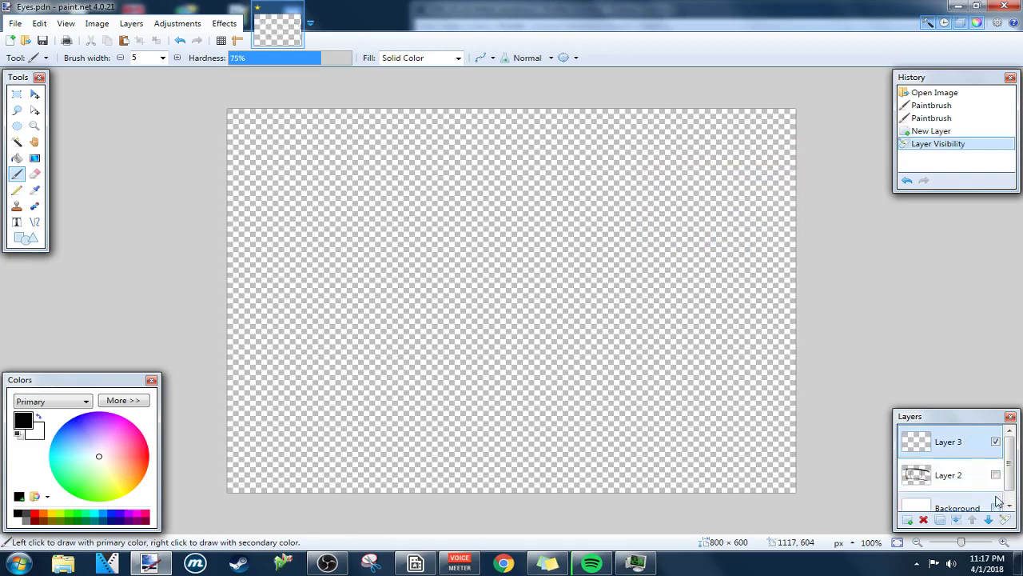
pyautogui.click(923, 520)
pyautogui.click(1007, 443)
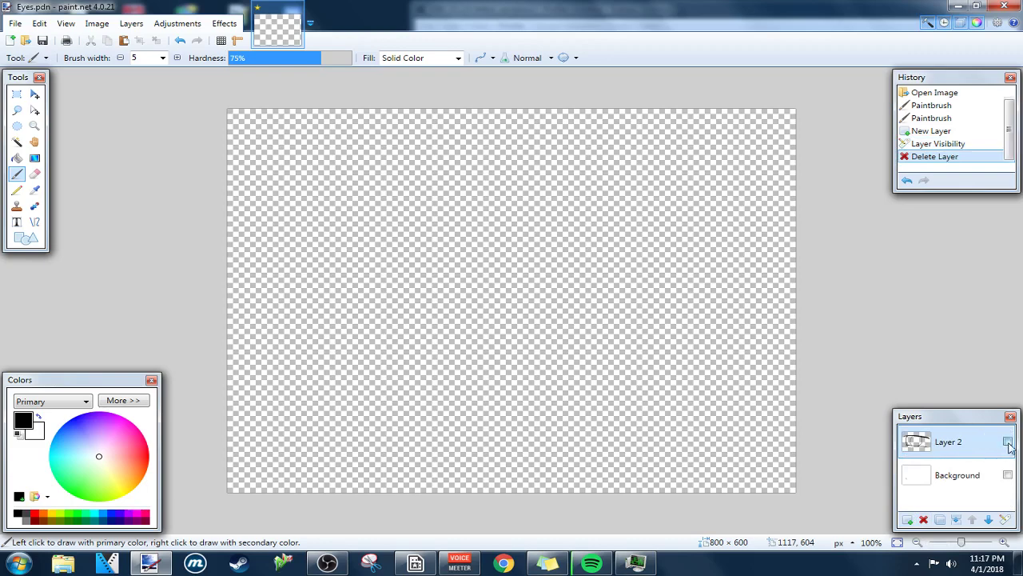
pyautogui.click(1008, 475)
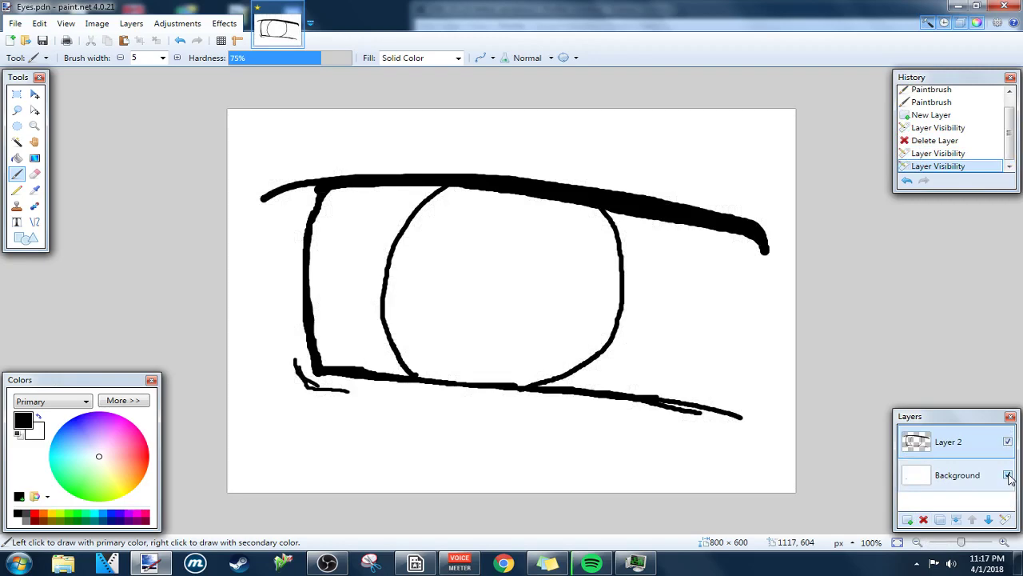
pyautogui.click(1008, 476)
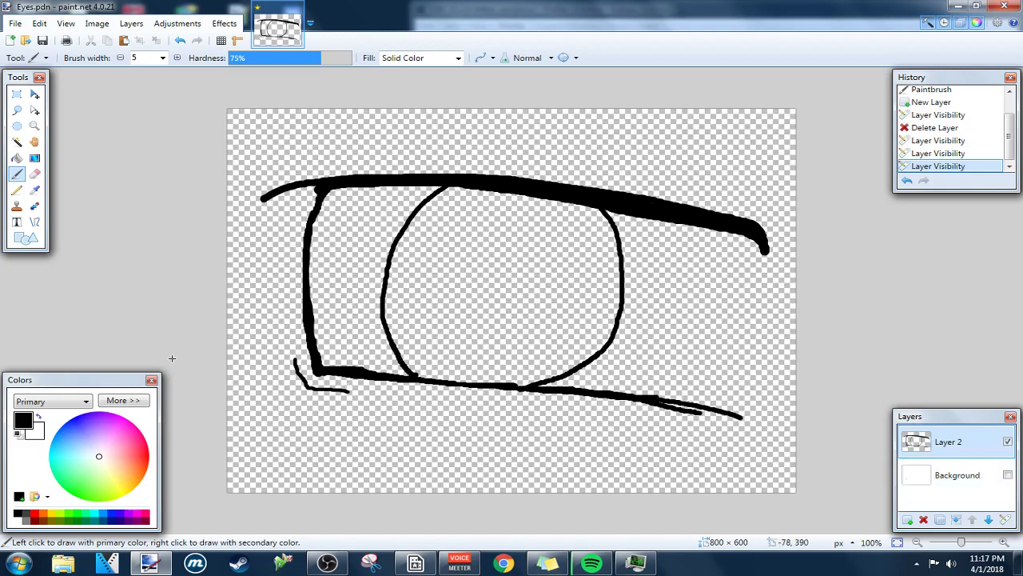
# Create an 800 × 600 image, add Layer 2 and hide the white Background layer.
pyautogui.click(15, 23)
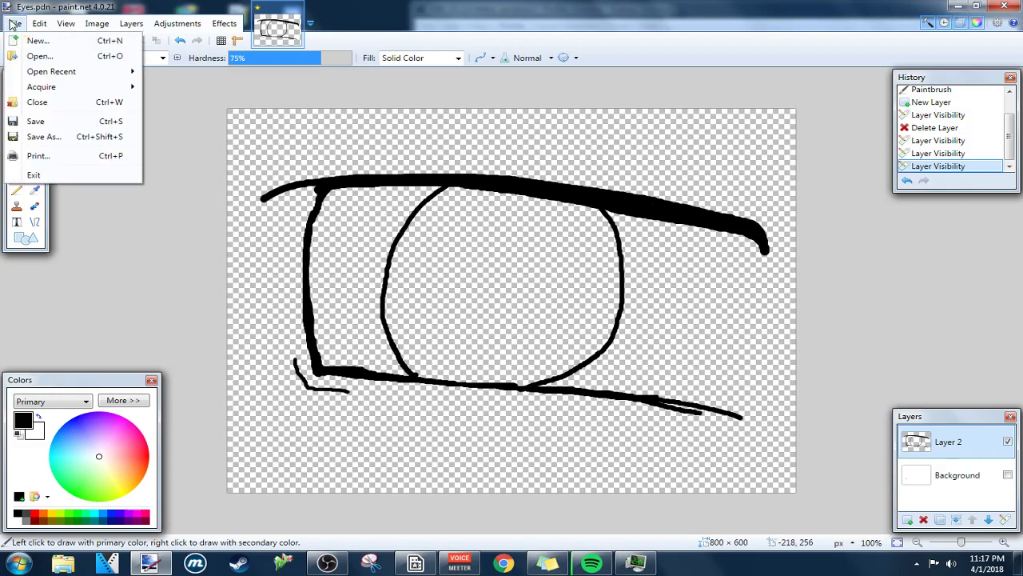
pyautogui.click(50, 42)
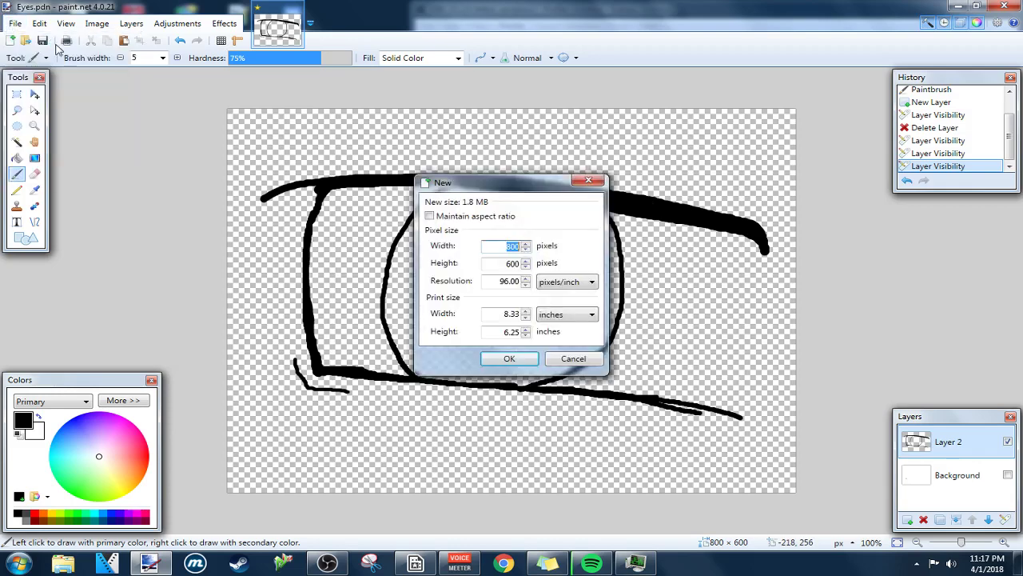
pyautogui.click(504, 360)
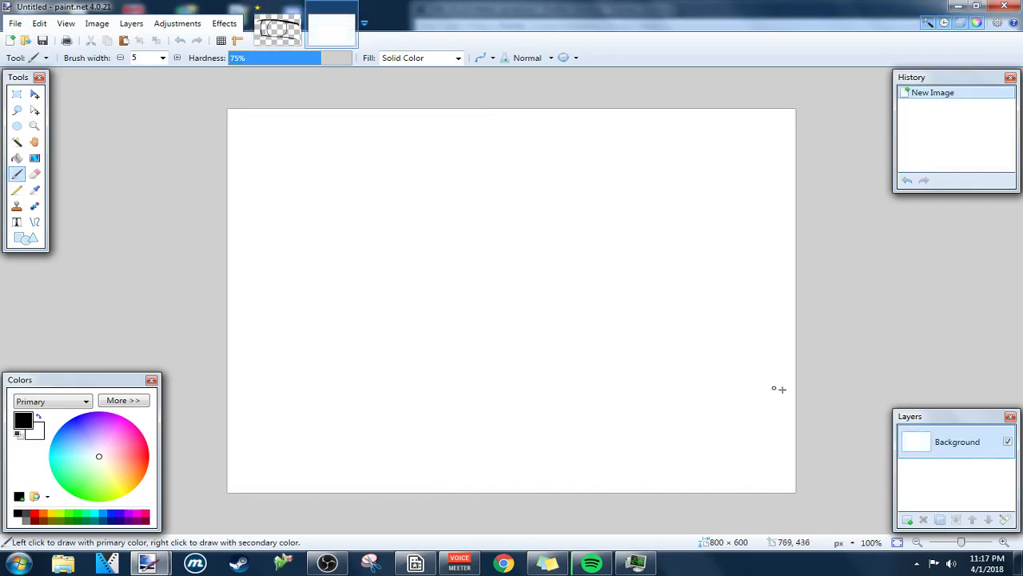
pyautogui.click(908, 520)
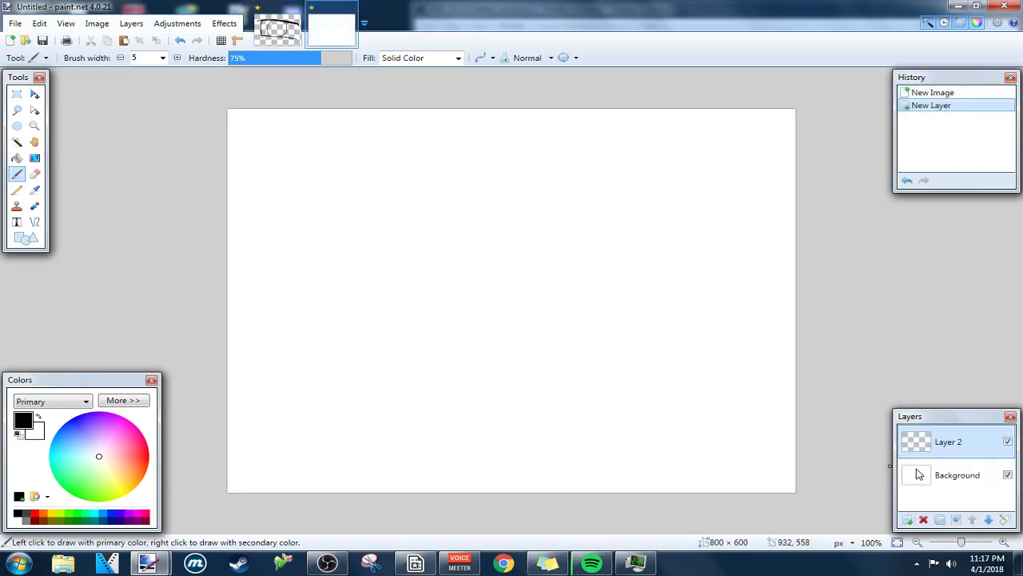
pyautogui.click(1008, 475)
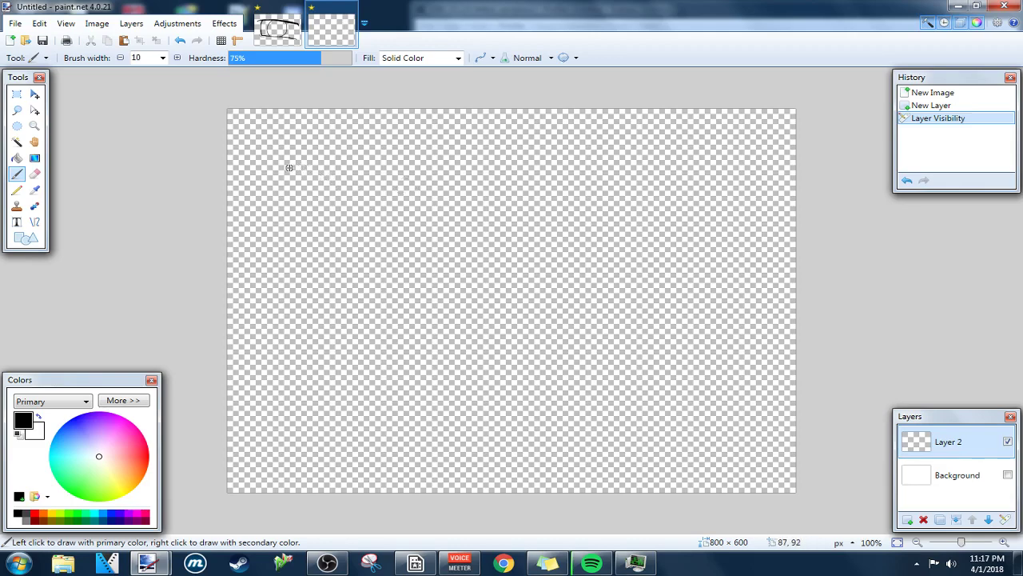
# Paint a long upper lid line across the canvas, retrying until its length fits.
pyautogui.moveTo(286, 164)
pyautogui.mouseDown()
pyautogui.moveTo(625, 216)
pyautogui.moveTo(716, 251)
pyautogui.mouseUp()
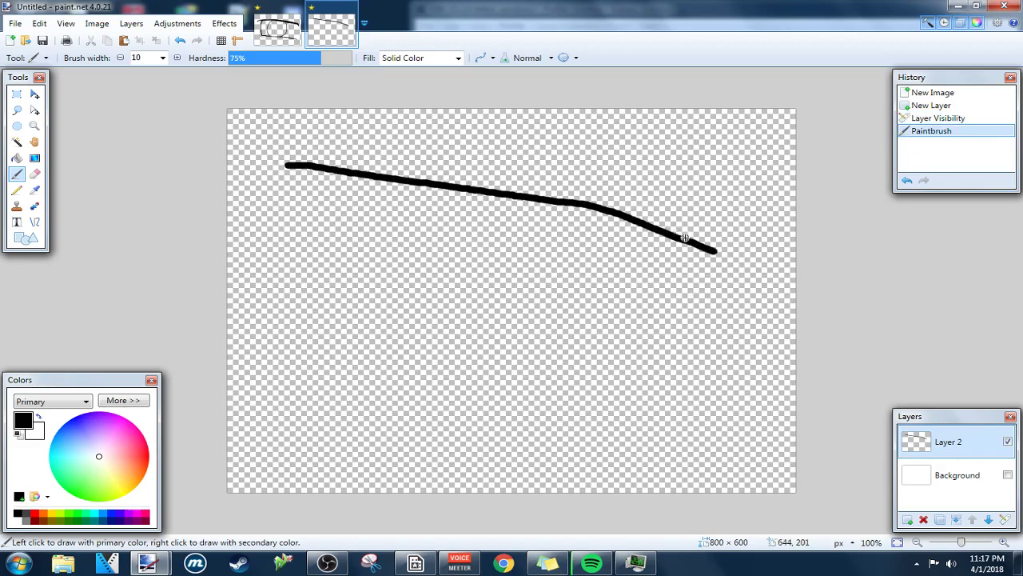
pyautogui.hotkey('ctrl', 'z')
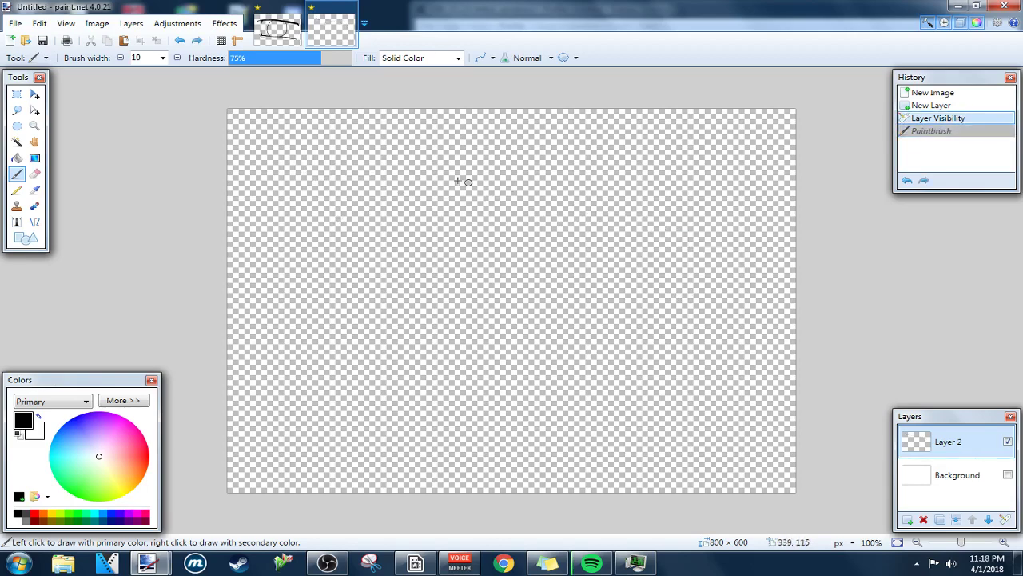
pyautogui.moveTo(311, 160)
pyautogui.mouseDown()
pyautogui.moveTo(407, 163)
pyautogui.moveTo(821, 286)
pyautogui.mouseUp()
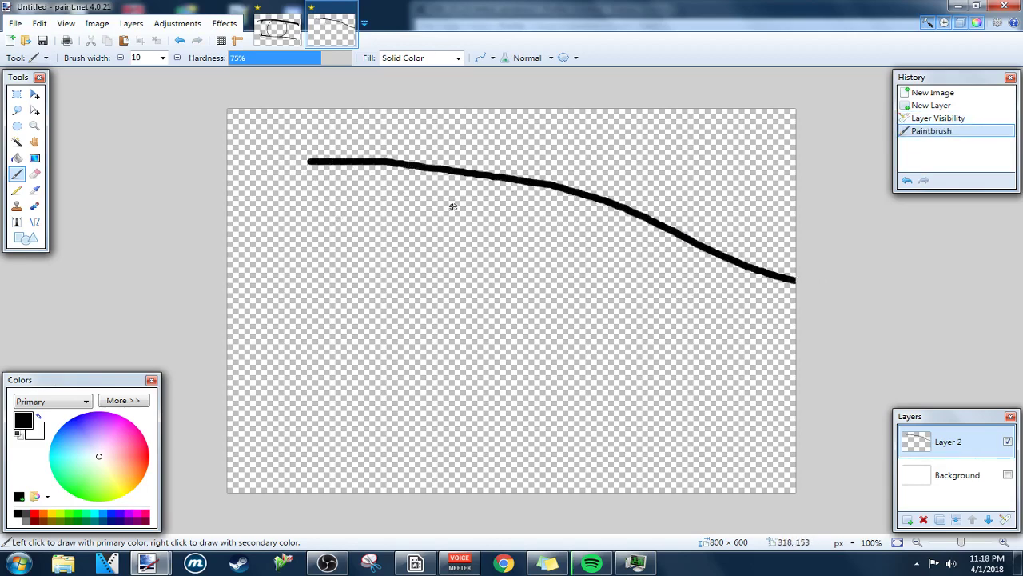
pyautogui.hotkey('ctrl', 'z')
pyautogui.moveTo(290, 171)
pyautogui.mouseDown()
pyautogui.moveTo(384, 170)
pyautogui.moveTo(726, 235)
pyautogui.mouseUp()
pyautogui.hotkey('ctrl', 'z')
pyautogui.moveTo(312, 171)
pyautogui.mouseDown()
pyautogui.moveTo(523, 182)
pyautogui.moveTo(664, 201)
pyautogui.moveTo(771, 248)
pyautogui.mouseUp()
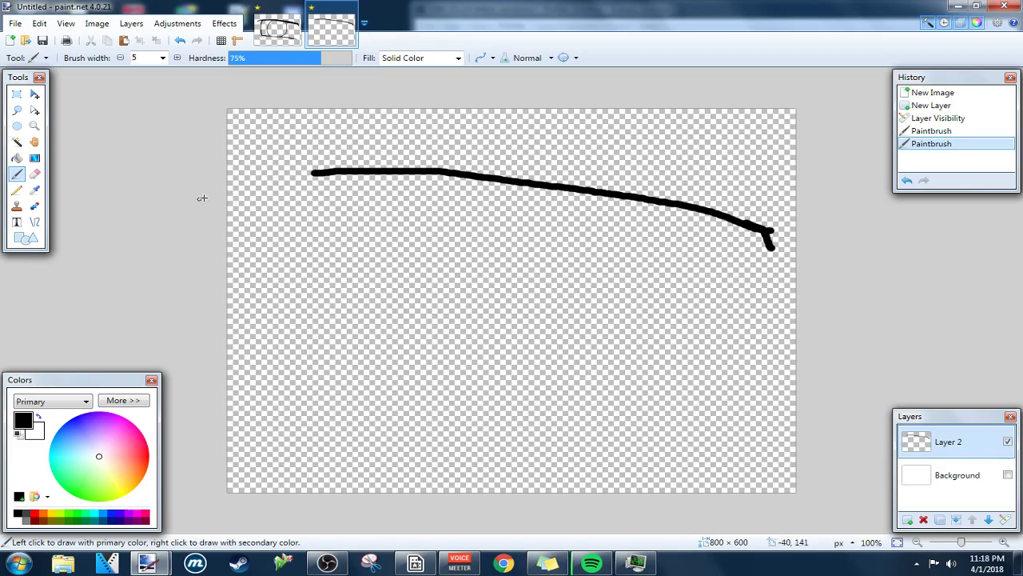
# Draw the left edge curving down into a lower line, then erase part of the stray inner curve.
pyautogui.moveTo(351, 175)
pyautogui.mouseDown()
pyautogui.moveTo(349, 320)
pyautogui.moveTo(356, 342)
pyautogui.moveTo(420, 387)
pyautogui.mouseUp()
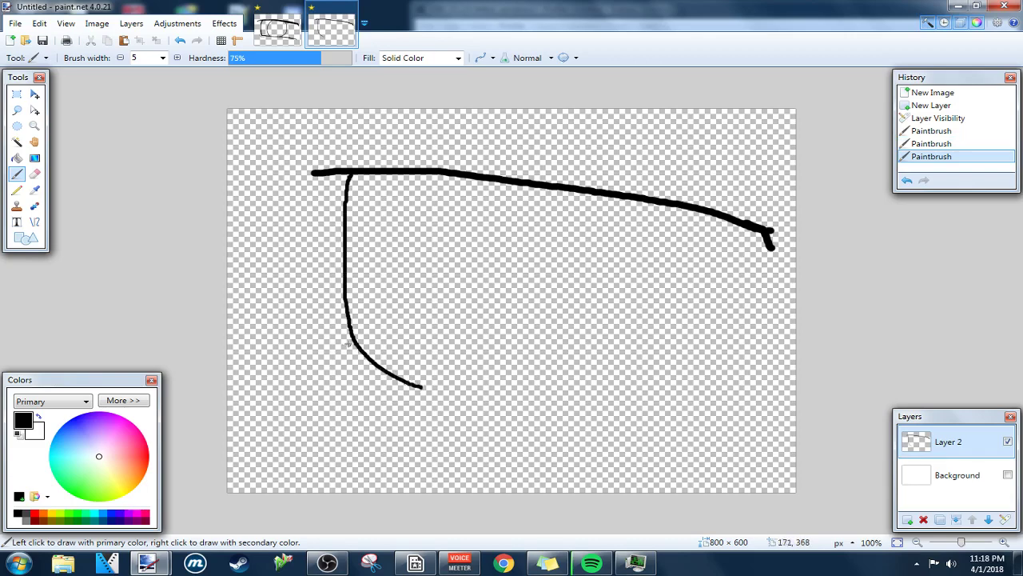
pyautogui.moveTo(348, 323)
pyautogui.mouseDown()
pyautogui.moveTo(362, 378)
pyautogui.moveTo(416, 389)
pyautogui.mouseUp()
pyautogui.moveTo(349, 323)
pyautogui.mouseDown()
pyautogui.moveTo(360, 386)
pyautogui.moveTo(457, 397)
pyautogui.mouseUp()
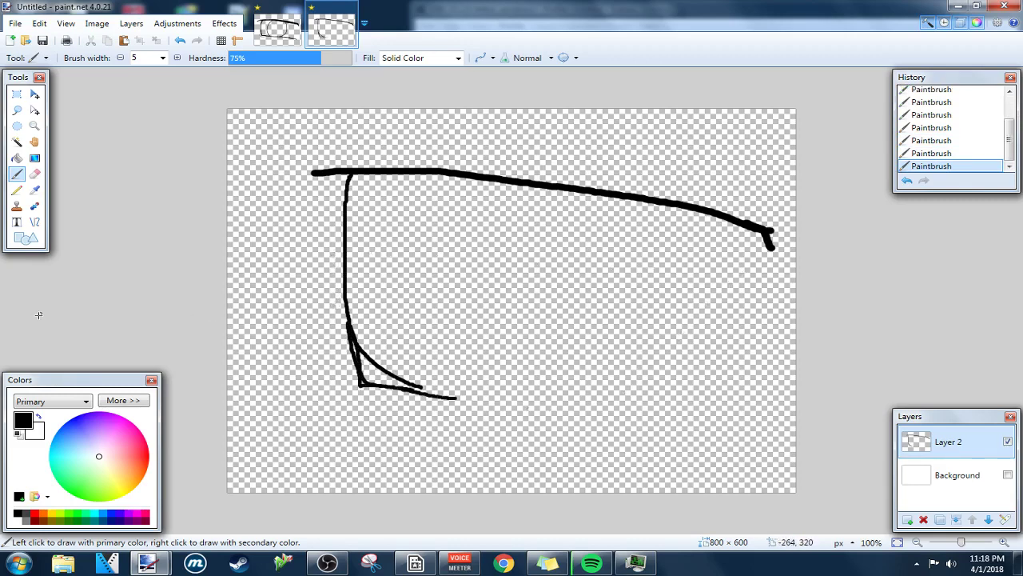
pyautogui.click(34, 173)
pyautogui.moveTo(442, 374)
pyautogui.mouseDown()
pyautogui.moveTo(376, 366)
pyautogui.moveTo(384, 369)
pyautogui.mouseUp()
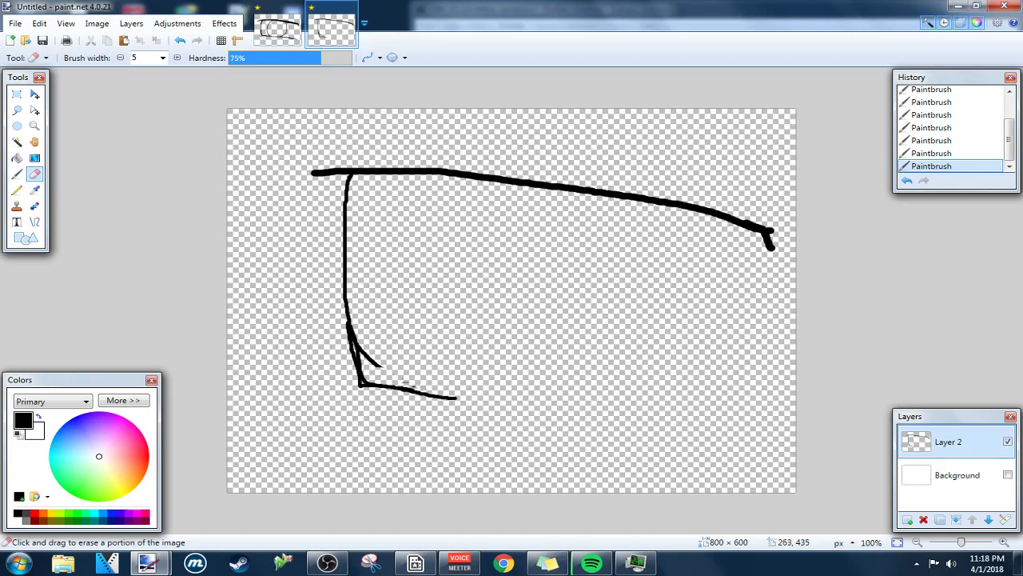
# Erase the leftover inner curve and short diagonal near the lower-left corner, then pan the view right.
pyautogui.click(404, 377)
pyautogui.scroll(3, 394, 374)
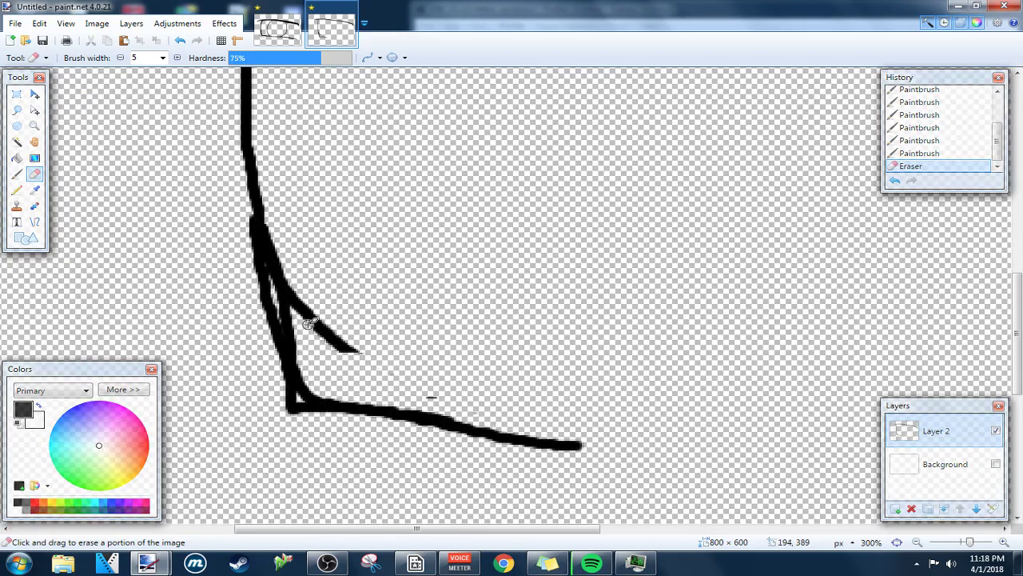
pyautogui.moveTo(310, 315)
pyautogui.mouseDown()
pyautogui.moveTo(330, 348)
pyautogui.moveTo(358, 337)
pyautogui.moveTo(348, 331)
pyautogui.moveTo(373, 370)
pyautogui.moveTo(477, 411)
pyautogui.moveTo(319, 314)
pyautogui.moveTo(318, 329)
pyautogui.moveTo(292, 280)
pyautogui.moveTo(305, 322)
pyautogui.moveTo(273, 220)
pyautogui.moveTo(272, 254)
pyautogui.moveTo(293, 287)
pyautogui.moveTo(293, 334)
pyautogui.moveTo(283, 270)
pyautogui.moveTo(277, 282)
pyautogui.moveTo(304, 387)
pyautogui.mouseUp()
pyautogui.scroll(-4, 305, 387)
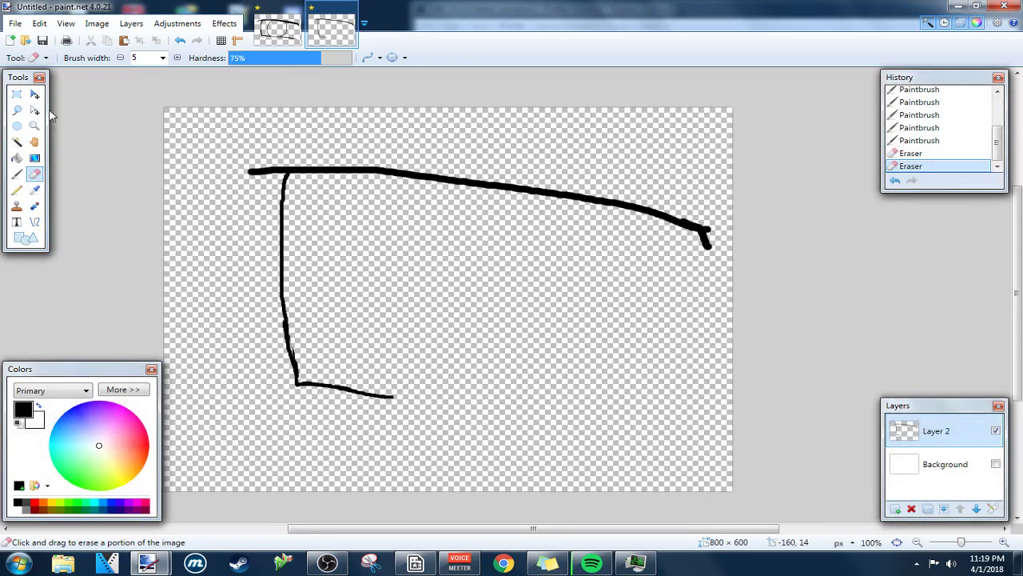
pyautogui.click(35, 142)
pyautogui.moveTo(358, 251); pyautogui.dragTo(420, 252)
pyautogui.click(16, 174)
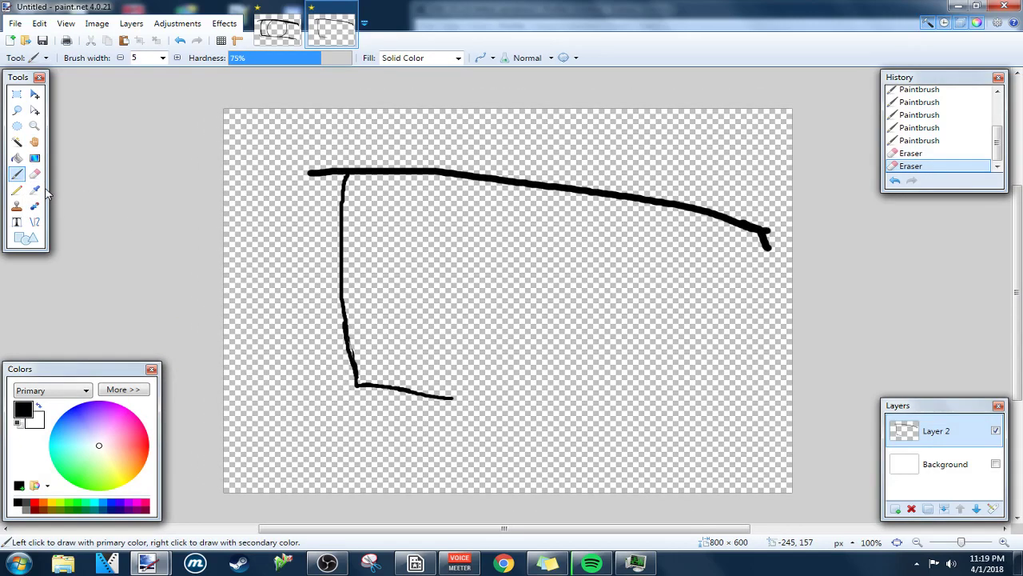
# Erase the bottom of the vertical line and the corner with a wider eraser.
pyautogui.press('e')
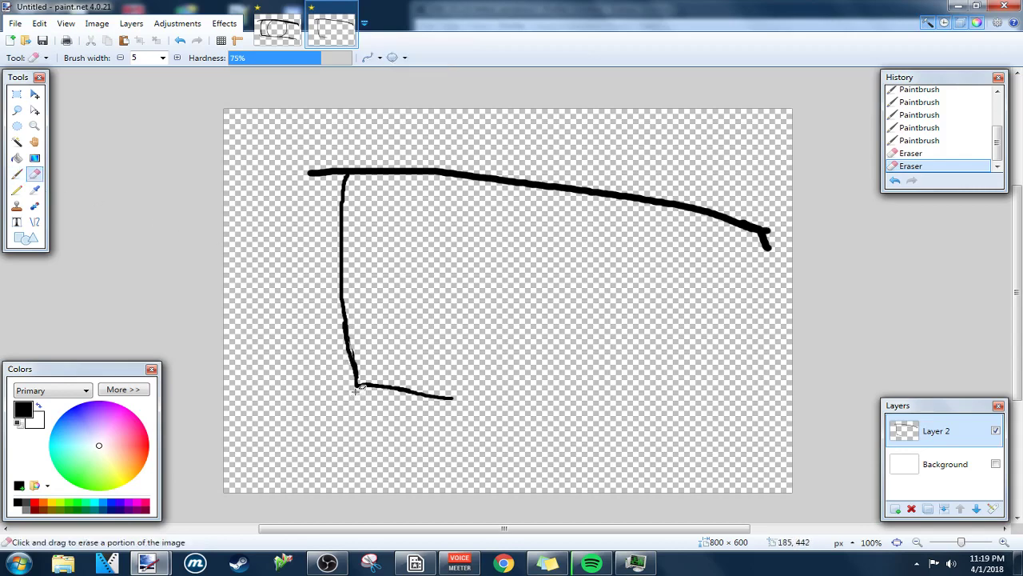
pyautogui.press(']')
pyautogui.press(']')
pyautogui.press(']')
pyautogui.press(']')
pyautogui.press(']')
pyautogui.press(']')
pyautogui.press(']')
pyautogui.press(']')
pyautogui.press(']')
pyautogui.press(']')
pyautogui.moveTo(356, 388)
pyautogui.mouseDown()
pyautogui.moveTo(354, 347)
pyautogui.moveTo(364, 385)
pyautogui.mouseUp()
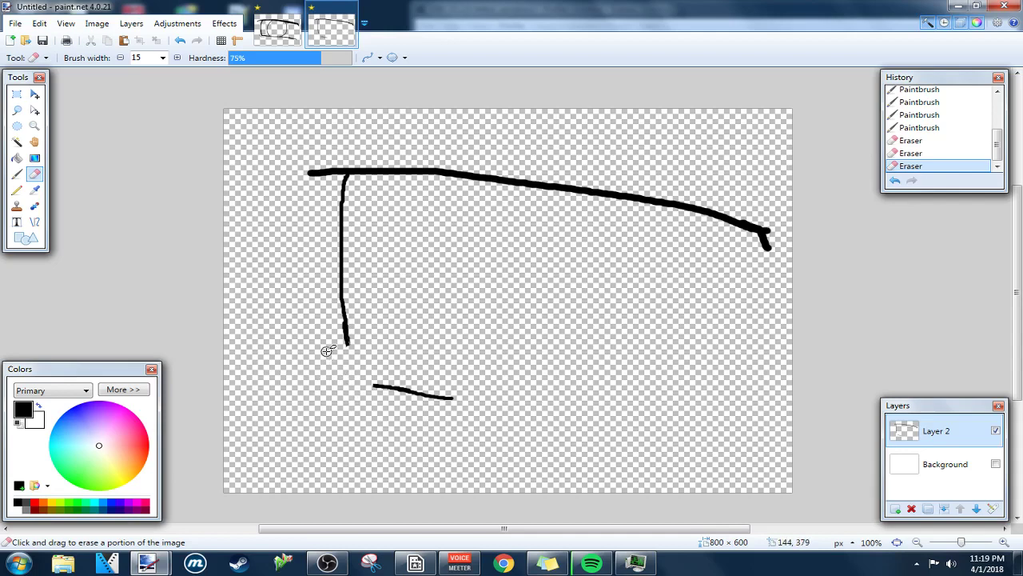
# At brush width 5, draw a curve joining the vertical line to the bottom line.
pyautogui.press('b')
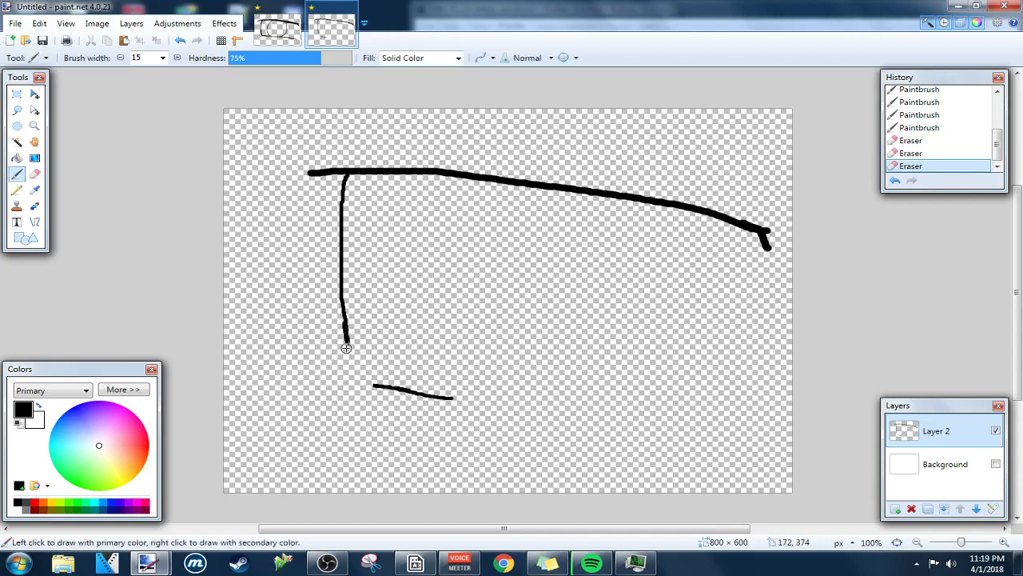
pyautogui.hotkey('ctrl', '[')
pyautogui.hotkey('ctrl', '[')
pyautogui.moveTo(358, 384); pyautogui.dragTo(384, 386)
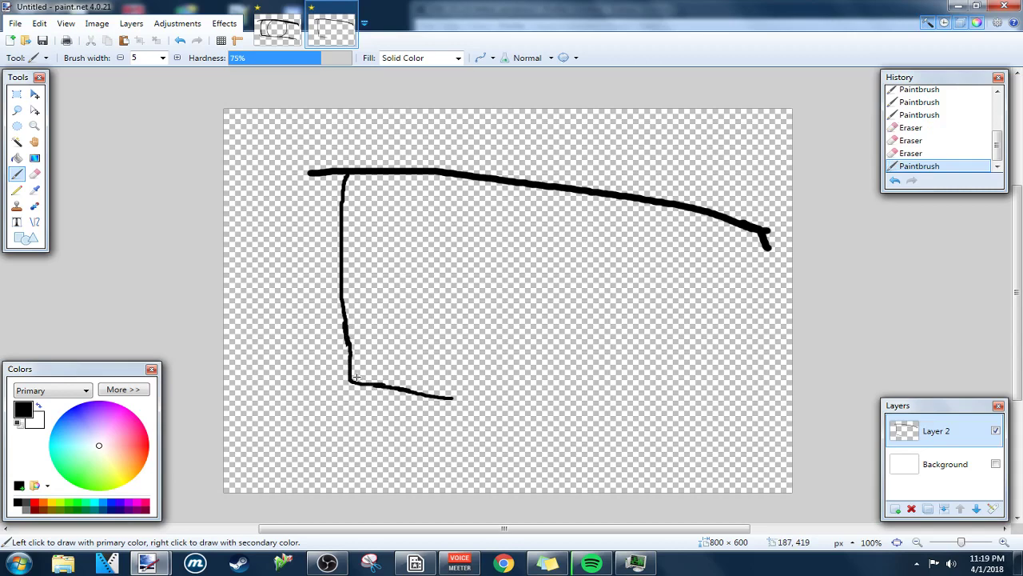
pyautogui.hotkey('ctrl', 'z')
pyautogui.moveTo(343, 334); pyautogui.dragTo(391, 393)
pyautogui.hotkey('ctrl', 'z')
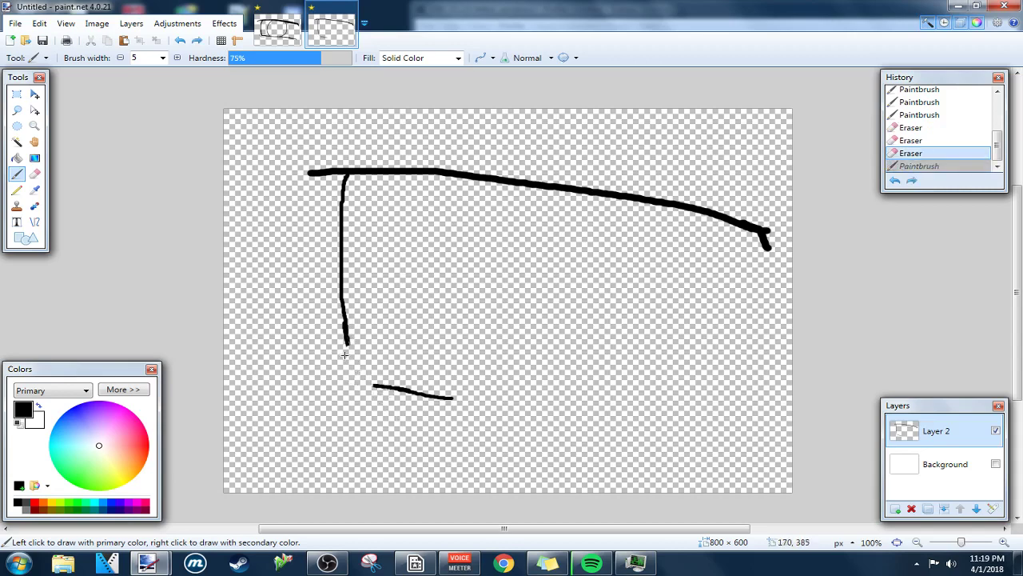
pyautogui.moveTo(345, 346)
pyautogui.mouseDown()
pyautogui.moveTo(364, 383)
pyautogui.moveTo(422, 395)
pyautogui.mouseUp()
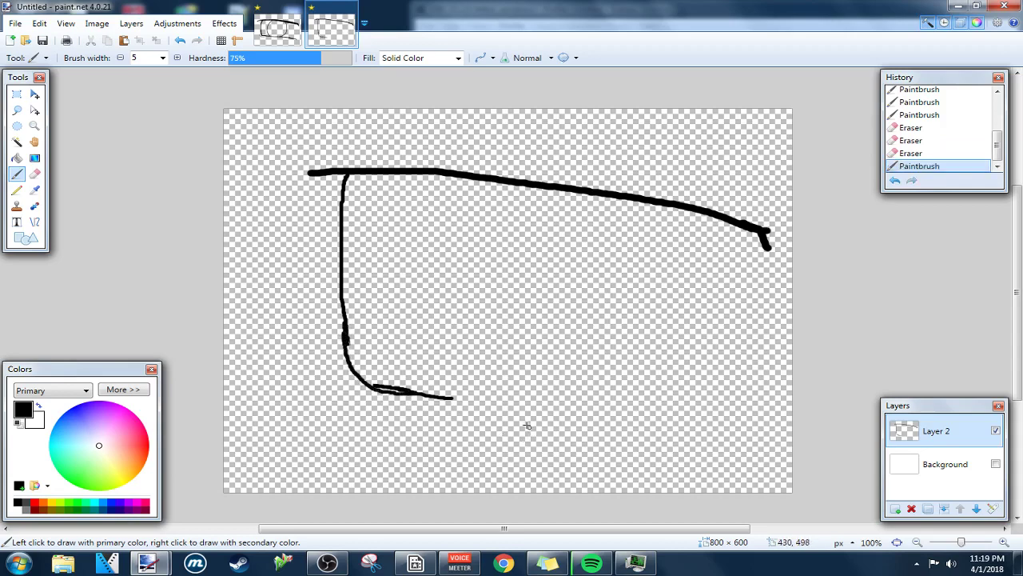
# Replace the joining curve with a long lower curve sweeping down and right from the vertical line.
pyautogui.click(34, 142)
pyautogui.moveTo(753, 222)
pyautogui.mouseDown()
pyautogui.moveTo(637, 186)
pyautogui.moveTo(736, 233)
pyautogui.mouseUp()
pyautogui.moveTo(676, 303); pyautogui.dragTo(676, 229)
pyautogui.moveTo(567, 206)
pyautogui.mouseDown()
pyautogui.moveTo(573, 250)
pyautogui.moveTo(569, 232)
pyautogui.mouseUp()
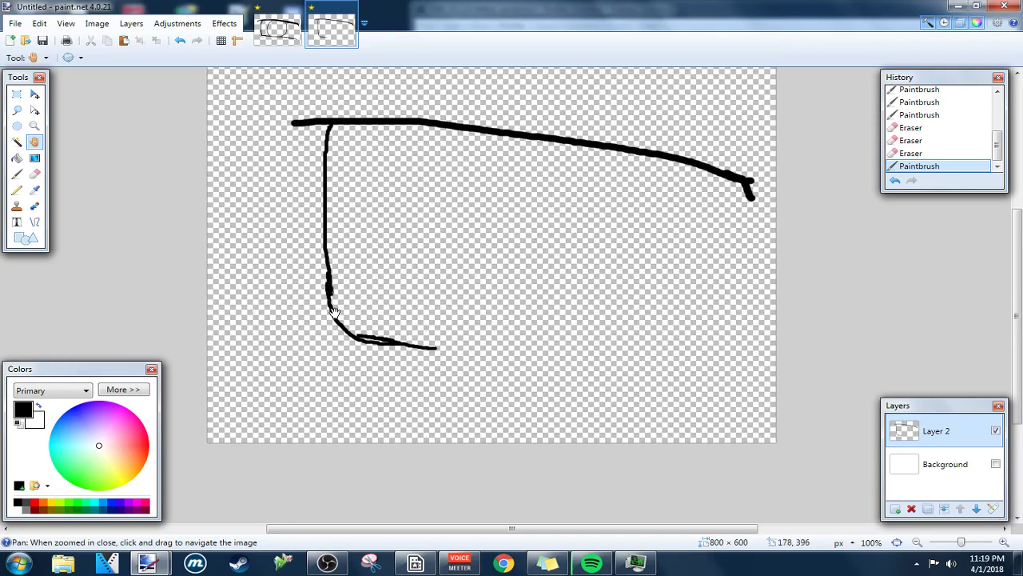
pyautogui.press('b')
pyautogui.hotkey('ctrl', 'z')
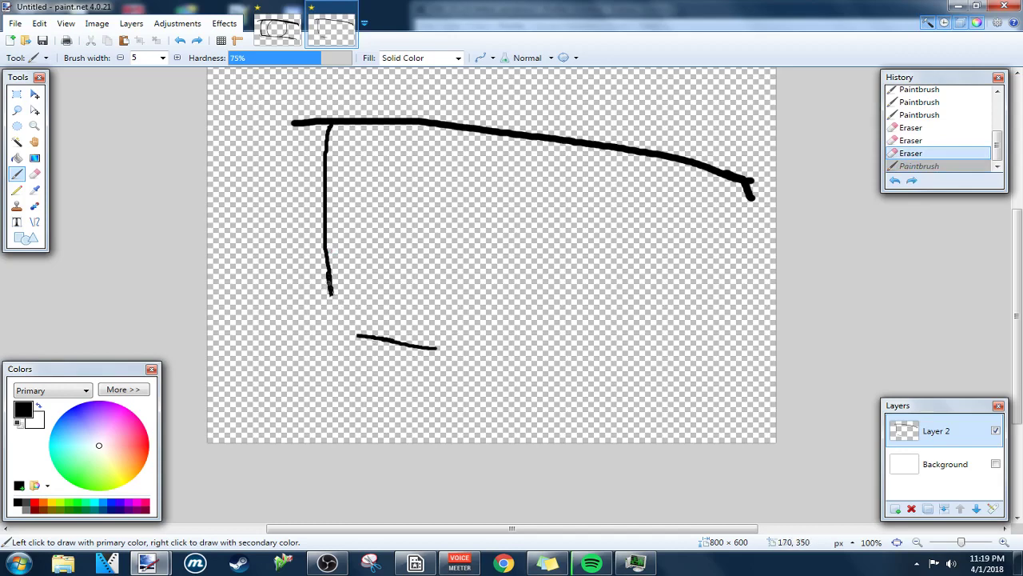
pyautogui.moveTo(331, 311)
pyautogui.mouseDown()
pyautogui.moveTo(371, 339)
pyautogui.moveTo(472, 349)
pyautogui.mouseUp()
pyautogui.hotkey('ctrl', 'z')
pyautogui.moveTo(331, 287)
pyautogui.mouseDown()
pyautogui.moveTo(360, 315)
pyautogui.moveTo(419, 344)
pyautogui.moveTo(626, 378)
pyautogui.mouseUp()
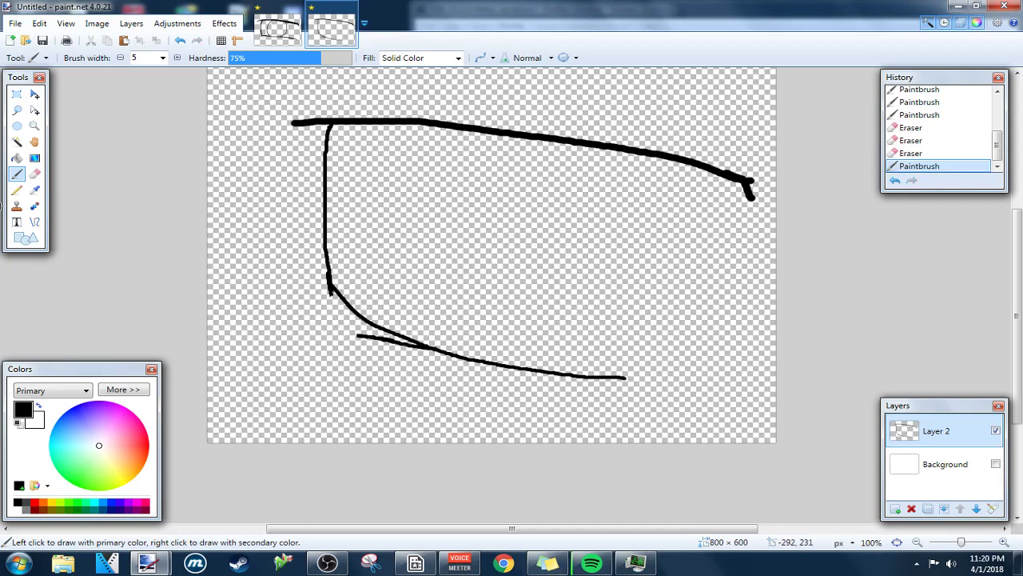
# Erase the stray spur and leftover specks around the curve's corner and left line.
pyautogui.click(34, 173)
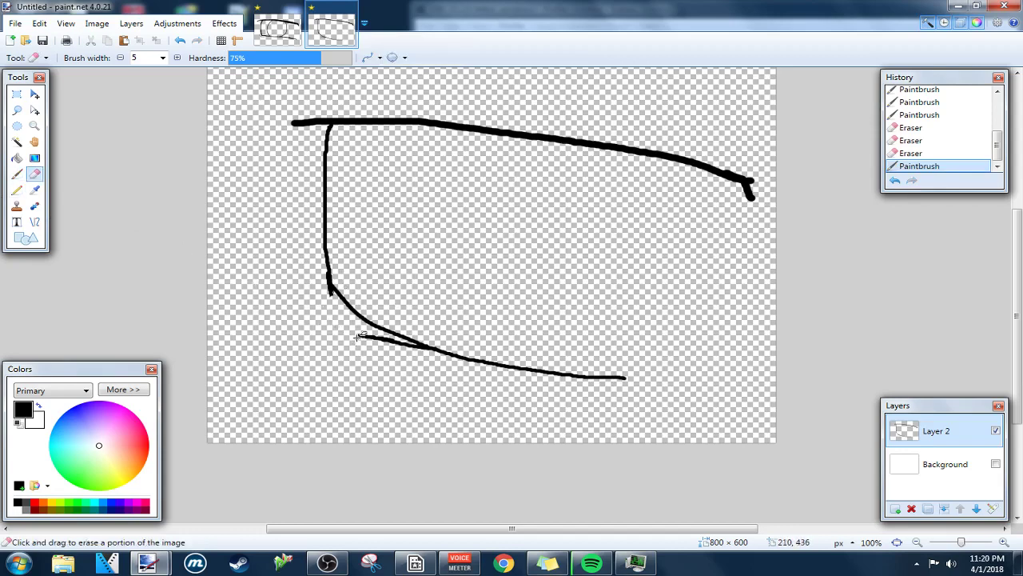
pyautogui.press(']')
pyautogui.moveTo(343, 336)
pyautogui.mouseDown()
pyautogui.moveTo(418, 351)
pyautogui.moveTo(400, 344)
pyautogui.mouseUp()
pyautogui.moveTo(335, 299); pyautogui.dragTo(315, 288)
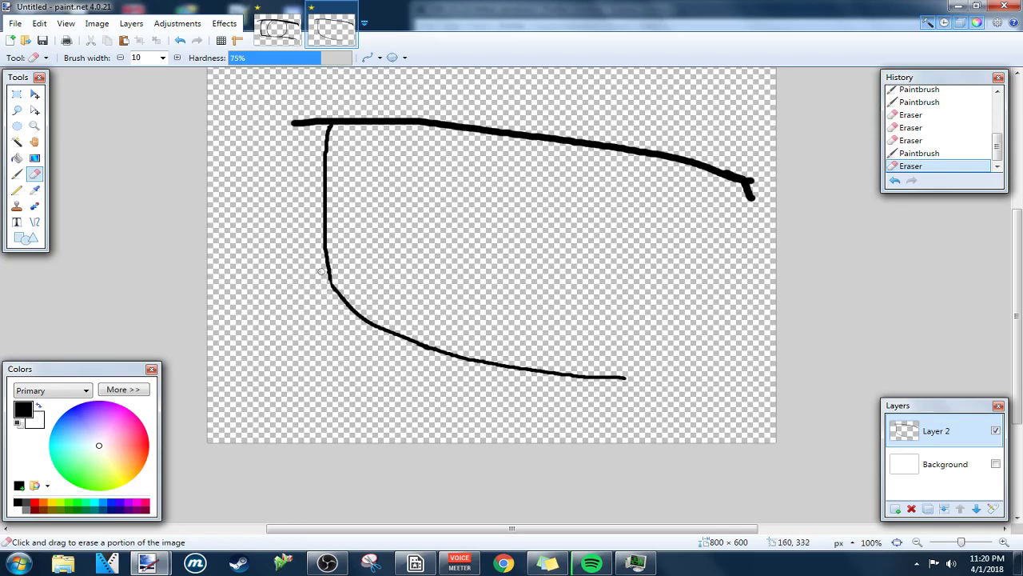
pyautogui.click(320, 276)
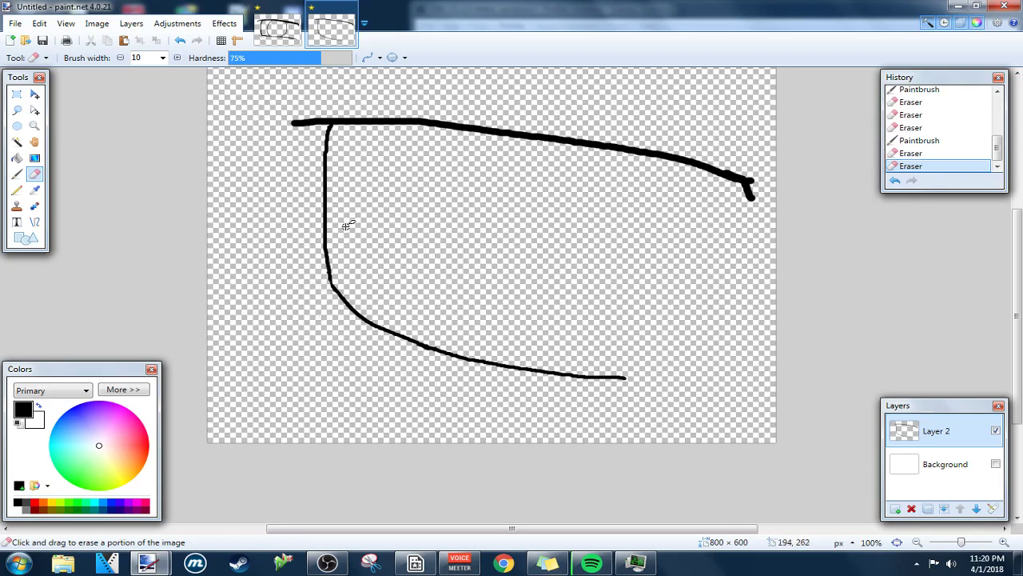
pyautogui.press('h')
pyautogui.moveTo(505, 266)
pyautogui.mouseDown()
pyautogui.moveTo(486, 297)
pyautogui.moveTo(487, 321)
pyautogui.mouseUp()
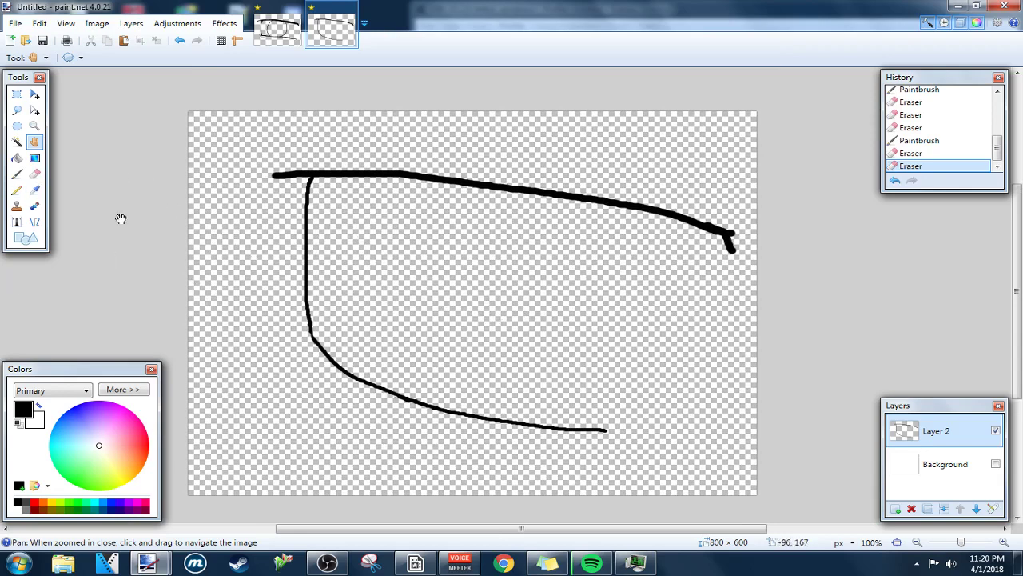
pyautogui.press('b')
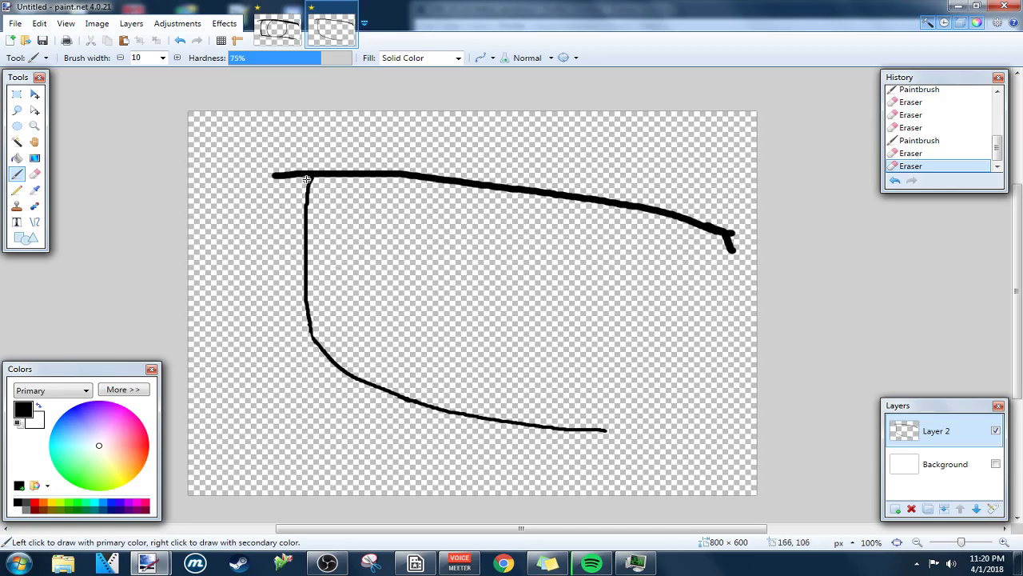
# Thicken the junction of the top and vertical lines, continuing down the vertical line at width 5.
pyautogui.press('h')
pyautogui.keyDown('ctrl'); pyautogui.scroll(1, 336, 192); pyautogui.keyUp('ctrl')
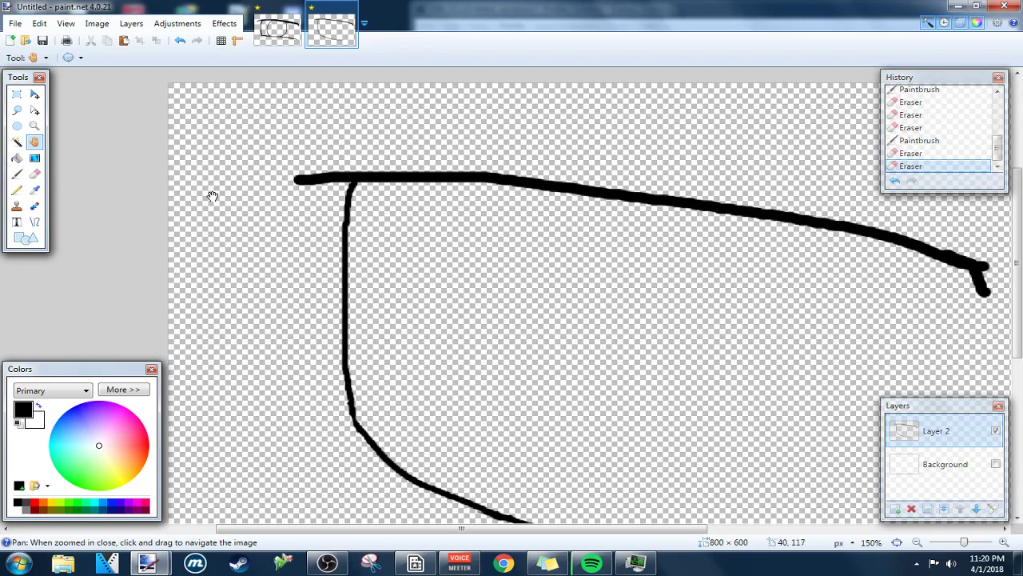
pyautogui.press('b')
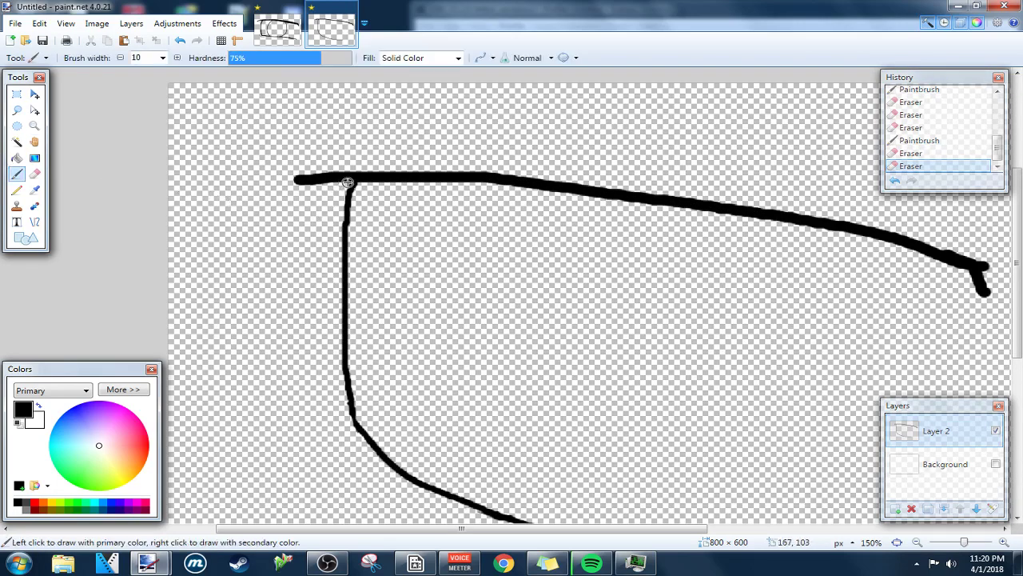
pyautogui.moveTo(342, 182); pyautogui.dragTo(343, 221)
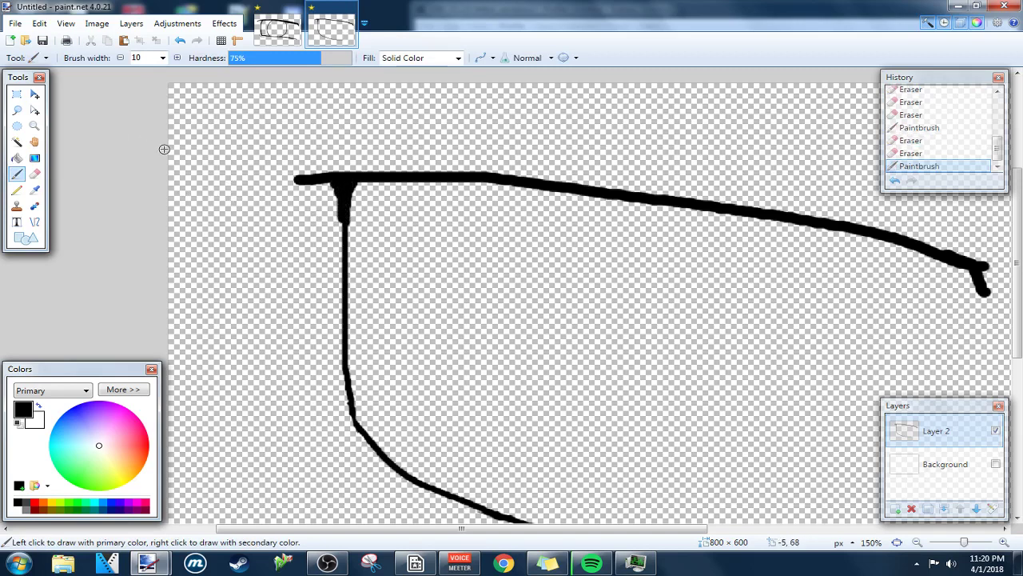
pyautogui.press('[')
pyautogui.press('[')
pyautogui.press('[')
pyautogui.press('[')
pyautogui.press('[')
pyautogui.moveTo(339, 279)
pyautogui.mouseDown()
pyautogui.moveTo(344, 363)
pyautogui.moveTo(393, 354)
pyautogui.moveTo(352, 275)
pyautogui.mouseUp()
# Zoom to 200% and thicken the lower part of the vertical stroke into the bend.
pyautogui.press('h')
pyautogui.hotkey('ctrl', '0')
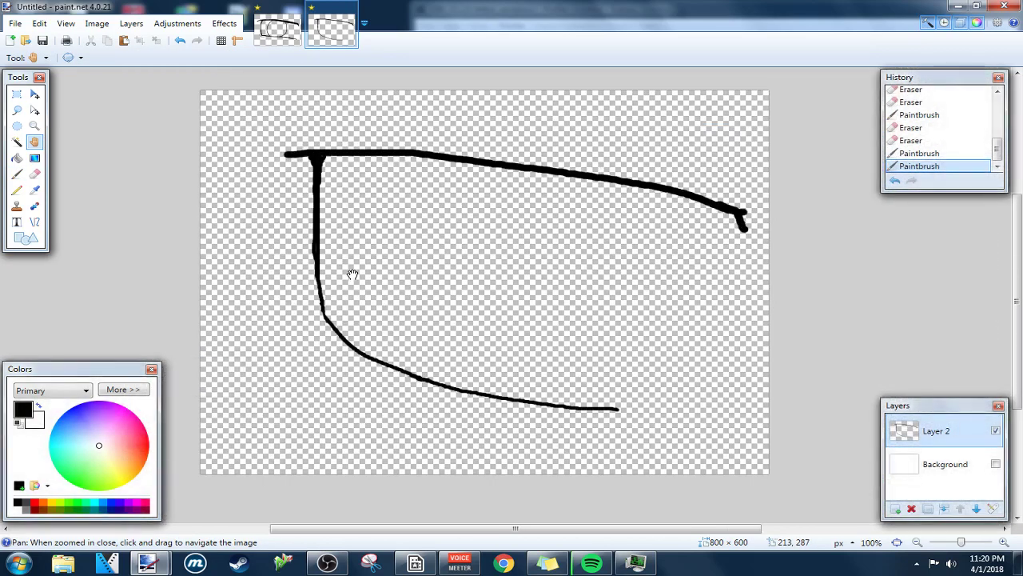
pyautogui.press('b')
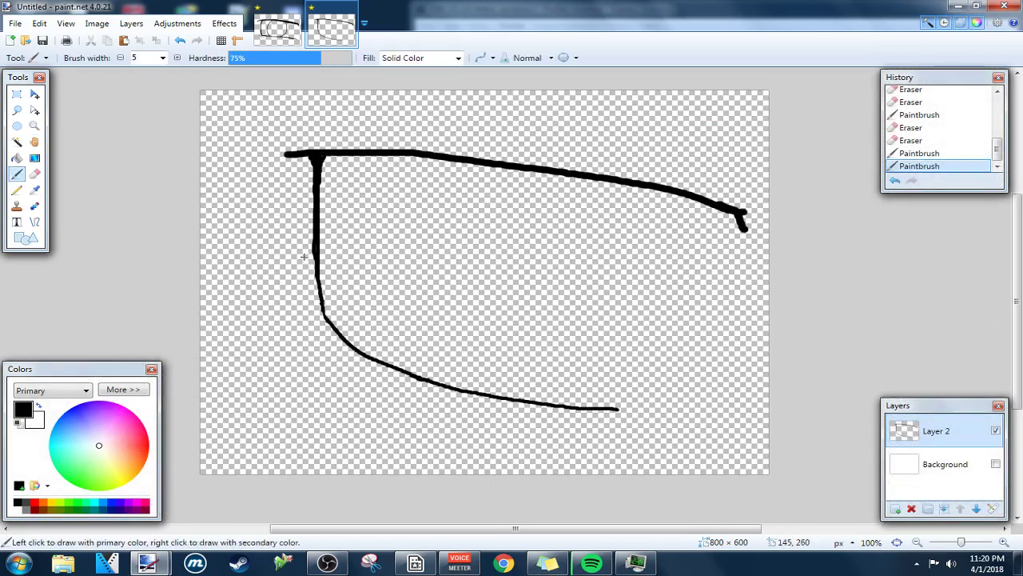
pyautogui.hotkey('ctrl', '+')
pyautogui.hotkey('ctrl', '+')
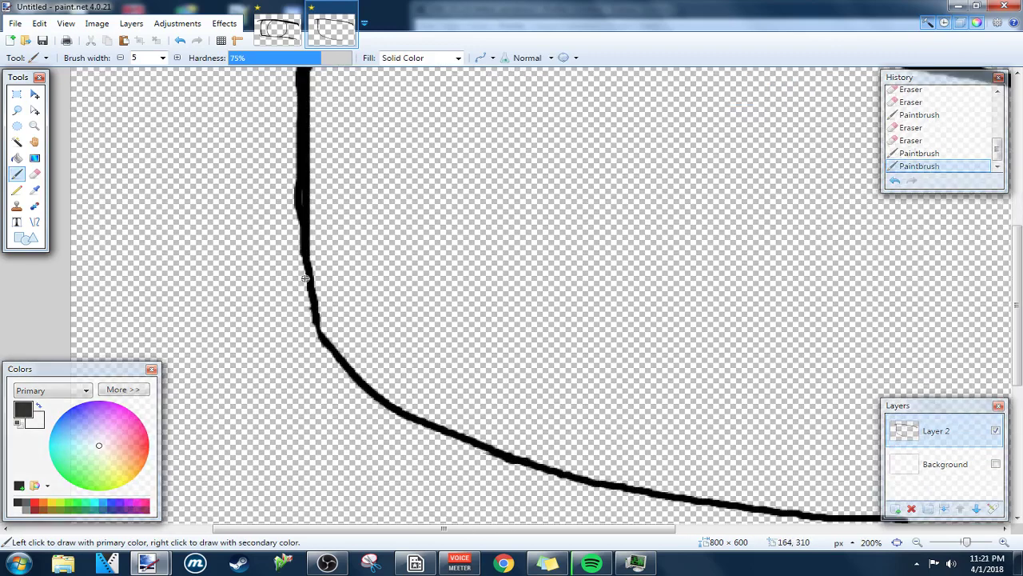
pyautogui.moveTo(296, 199)
pyautogui.mouseDown()
pyautogui.moveTo(316, 332)
pyautogui.moveTo(370, 389)
pyautogui.mouseUp()
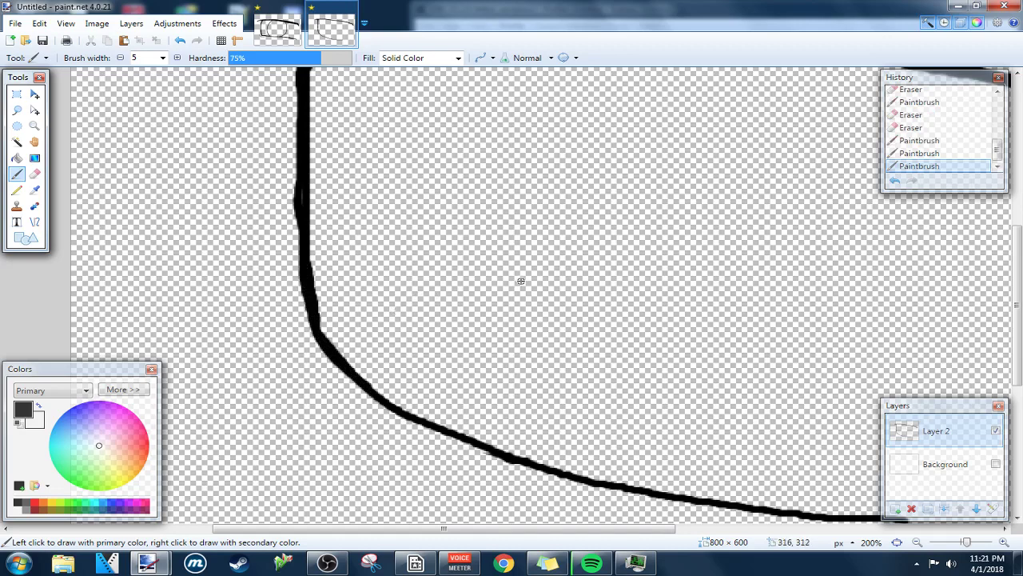
pyautogui.scroll(-2, 521, 281)
pyautogui.press('h')
pyautogui.hscroll(3, 520, 281)
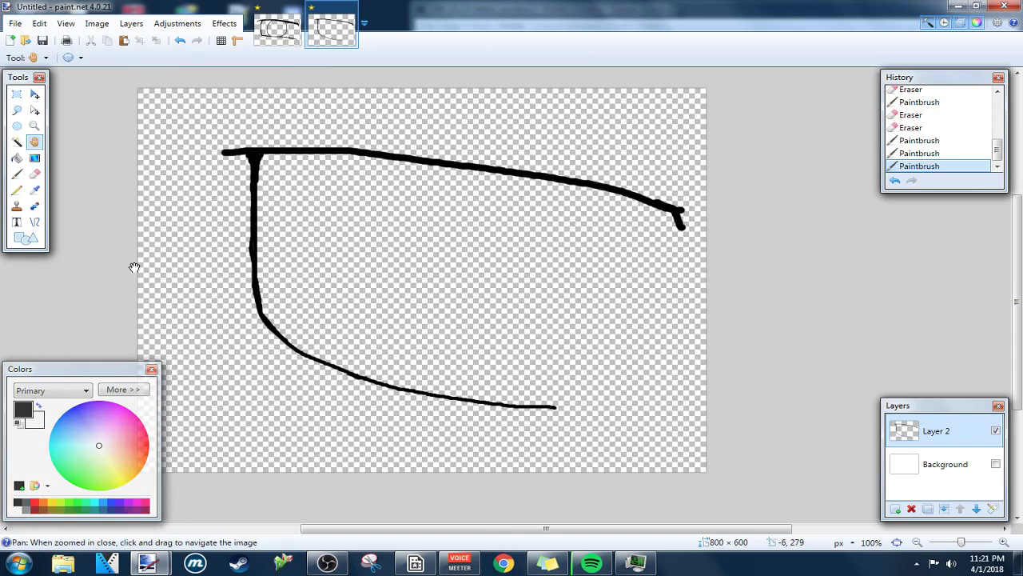
pyautogui.press('b')
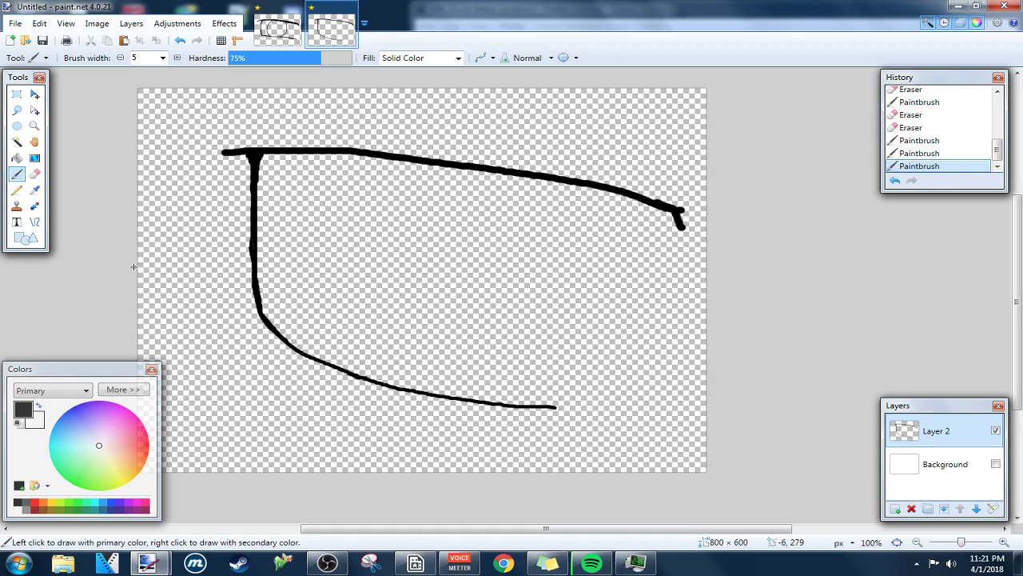
# At brush width 15, repaint the top-left corner as a solid dark wedge.
pyautogui.press(']')
pyautogui.moveTo(254, 168)
pyautogui.mouseDown()
pyautogui.moveTo(244, 155)
pyautogui.moveTo(258, 171)
pyautogui.moveTo(259, 279)
pyautogui.mouseUp()
pyautogui.moveTo(253, 229)
pyautogui.mouseDown()
pyautogui.moveTo(264, 158)
pyautogui.moveTo(256, 258)
pyautogui.moveTo(261, 169)
pyautogui.moveTo(264, 190)
pyautogui.mouseUp()
pyautogui.hotkey('ctrl', 'z')
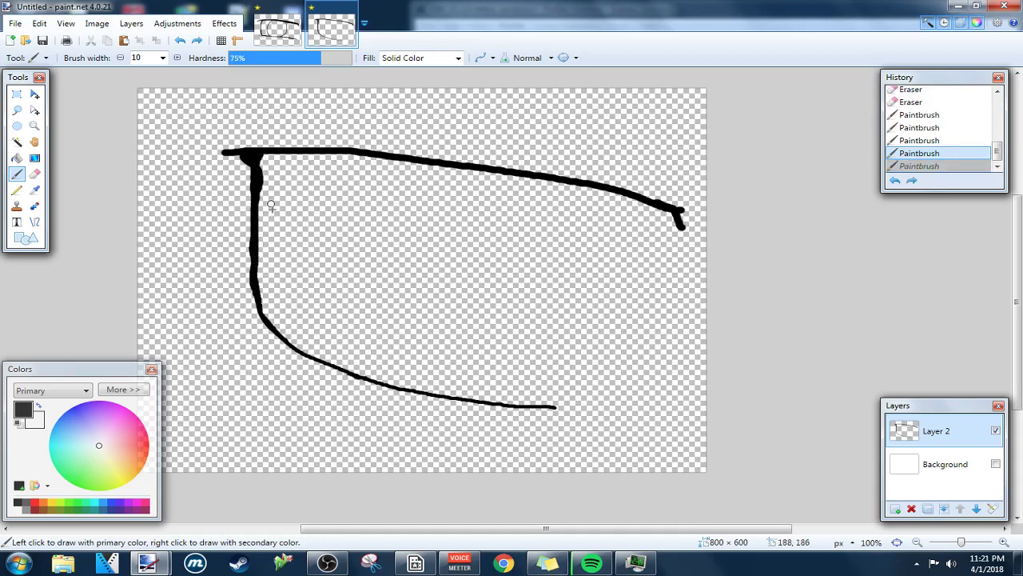
pyautogui.moveTo(262, 154)
pyautogui.mouseDown()
pyautogui.moveTo(254, 258)
pyautogui.moveTo(268, 152)
pyautogui.moveTo(254, 249)
pyautogui.mouseUp()
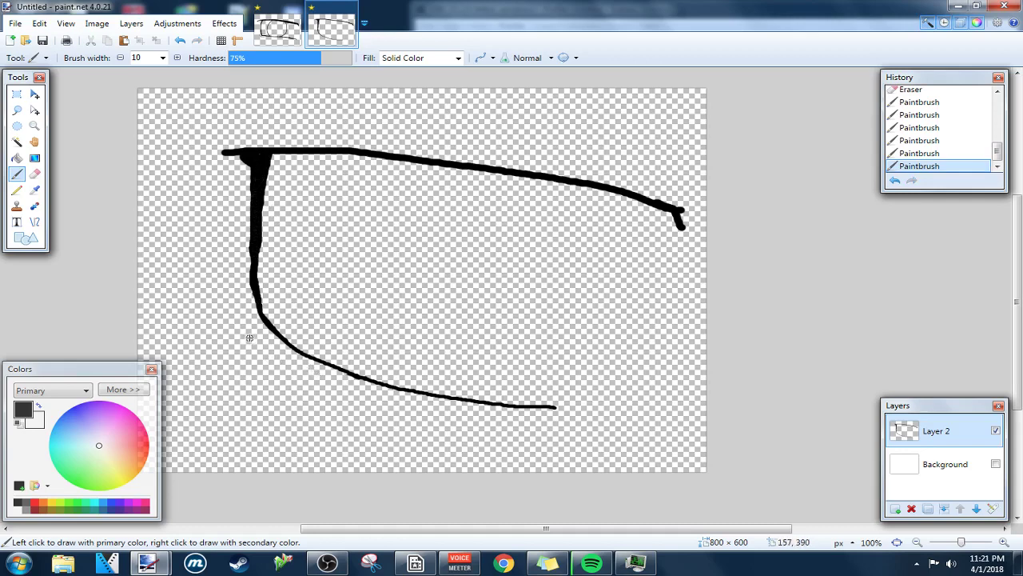
# Repaint the lower curve thicker, raise hardness to 100%, and undo the final left-curve stroke.
pyautogui.moveTo(262, 304)
pyautogui.mouseDown()
pyautogui.moveTo(280, 343)
pyautogui.moveTo(321, 365)
pyautogui.moveTo(618, 422)
pyautogui.mouseUp()
pyautogui.hotkey('ctrl', 'z')
pyautogui.moveTo(260, 318)
pyautogui.mouseDown()
pyautogui.moveTo(388, 375)
pyautogui.moveTo(580, 401)
pyautogui.moveTo(604, 416)
pyautogui.mouseUp()
pyautogui.hotkey('ctrl', 'z')
pyautogui.moveTo(265, 322)
pyautogui.mouseDown()
pyautogui.moveTo(312, 354)
pyautogui.moveTo(398, 384)
pyautogui.moveTo(573, 409)
pyautogui.mouseUp()
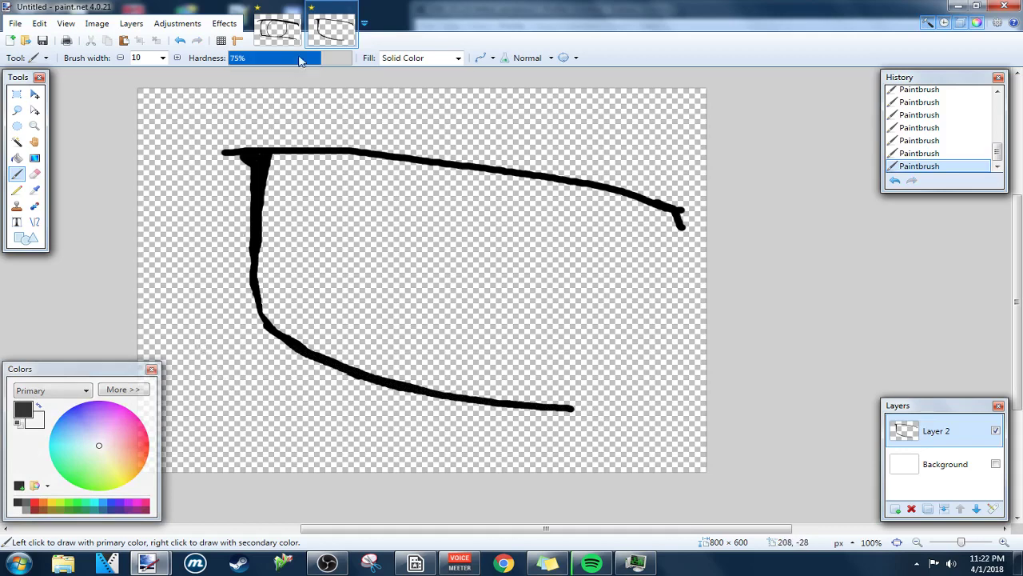
pyautogui.moveTo(319, 57); pyautogui.dragTo(354, 57)
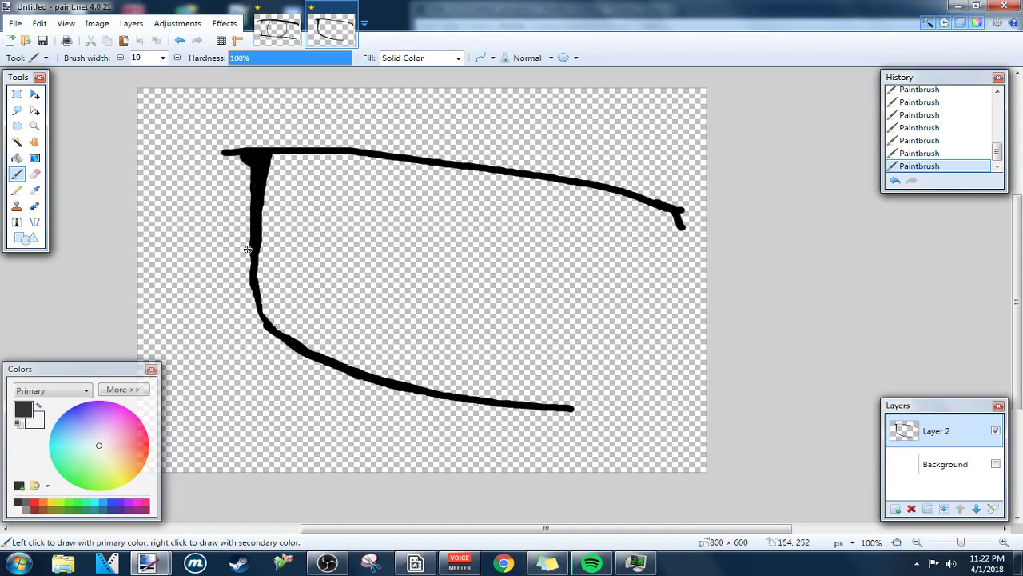
pyautogui.moveTo(252, 227)
pyautogui.mouseDown()
pyautogui.moveTo(250, 290)
pyautogui.moveTo(261, 323)
pyautogui.moveTo(282, 339)
pyautogui.moveTo(398, 382)
pyautogui.moveTo(582, 407)
pyautogui.mouseUp()
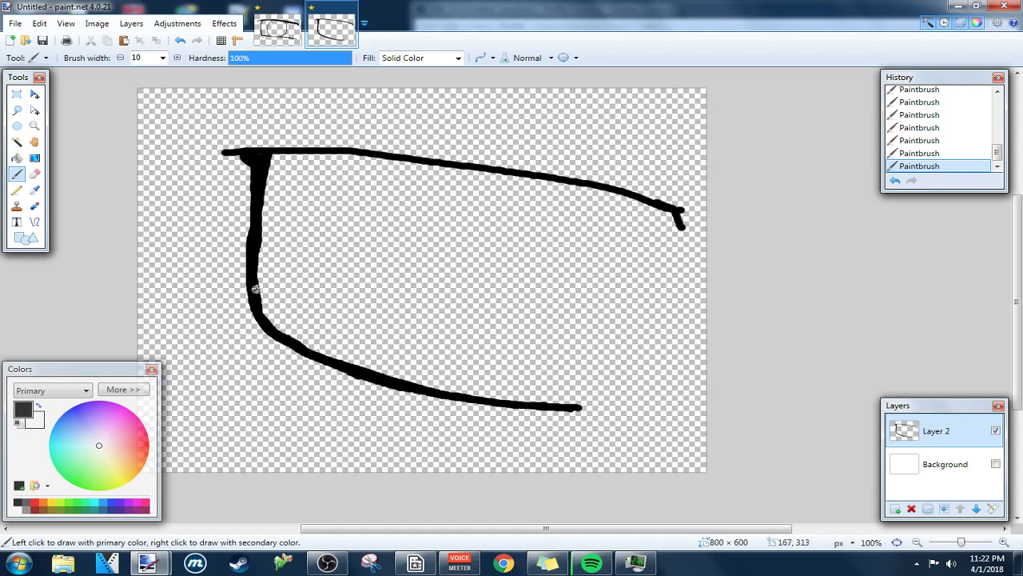
pyautogui.hotkey('ctrl', 'z')
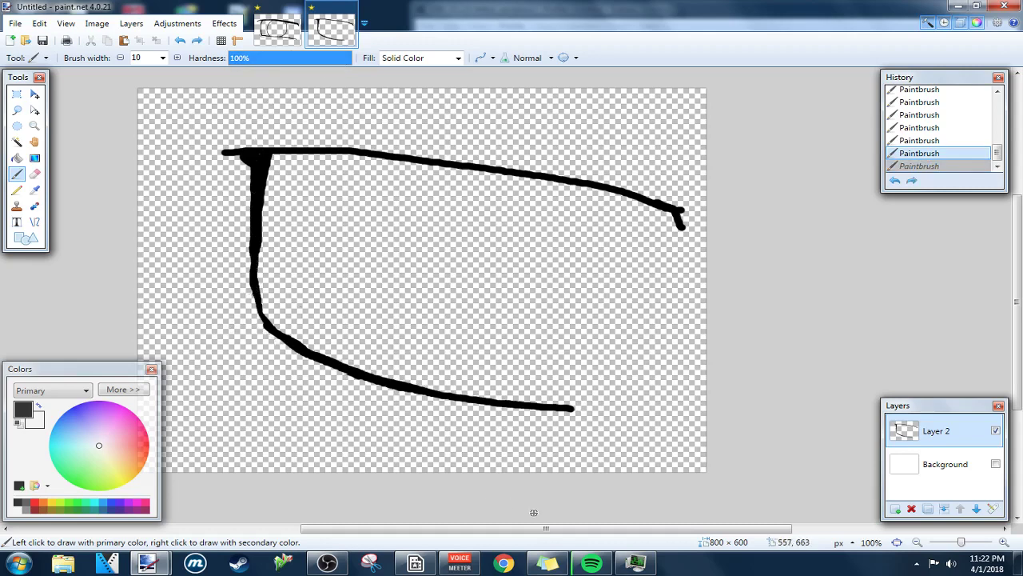
pyautogui.moveTo(587, 569)
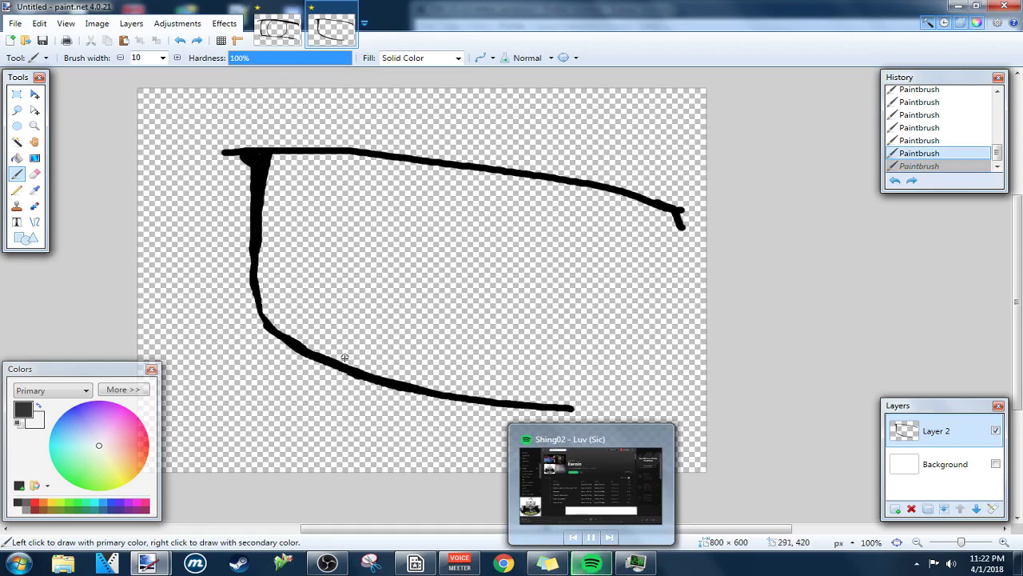
pyautogui.click(327, 565)
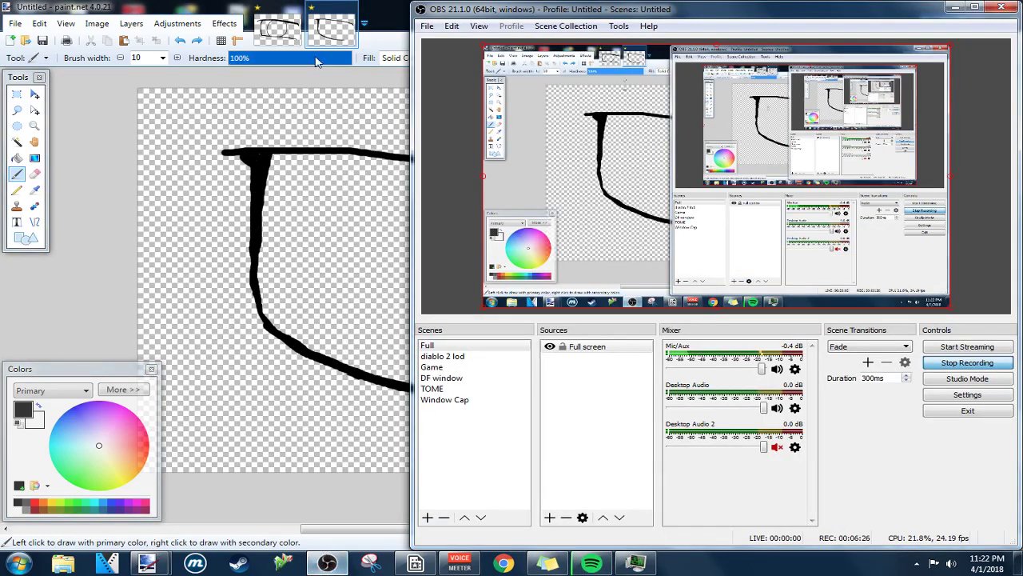
pyautogui.click(397, 13)
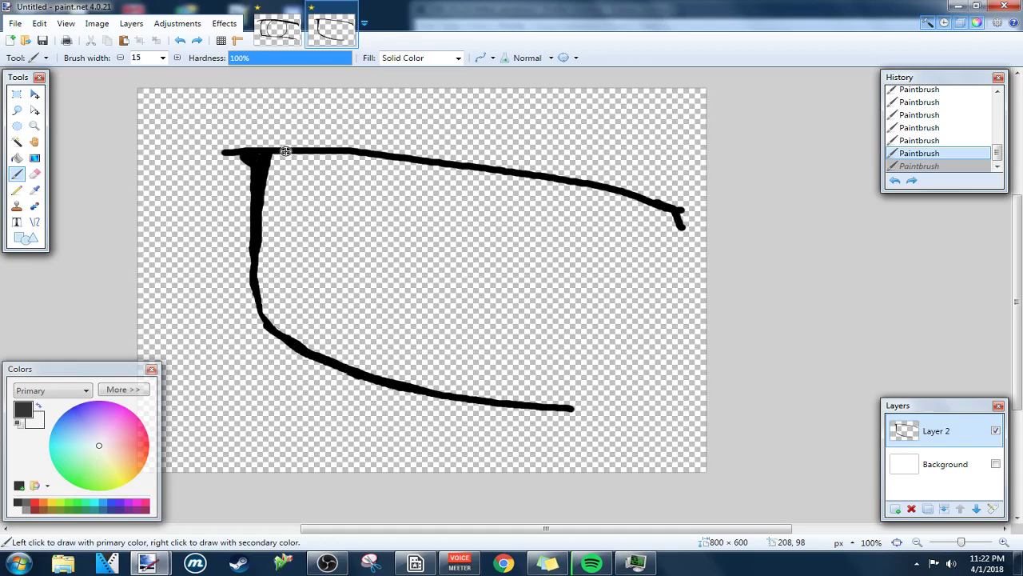
# Repaint the upper lid line at brush width 15, retracing its right end into a bolder hook.
pyautogui.press(']')
pyautogui.moveTo(272, 150)
pyautogui.mouseDown()
pyautogui.moveTo(258, 155)
pyautogui.moveTo(549, 184)
pyautogui.moveTo(670, 214)
pyautogui.moveTo(687, 236)
pyautogui.mouseUp()
pyautogui.moveTo(414, 172)
pyautogui.mouseDown()
pyautogui.moveTo(570, 185)
pyautogui.moveTo(646, 205)
pyautogui.moveTo(696, 249)
pyautogui.mouseUp()
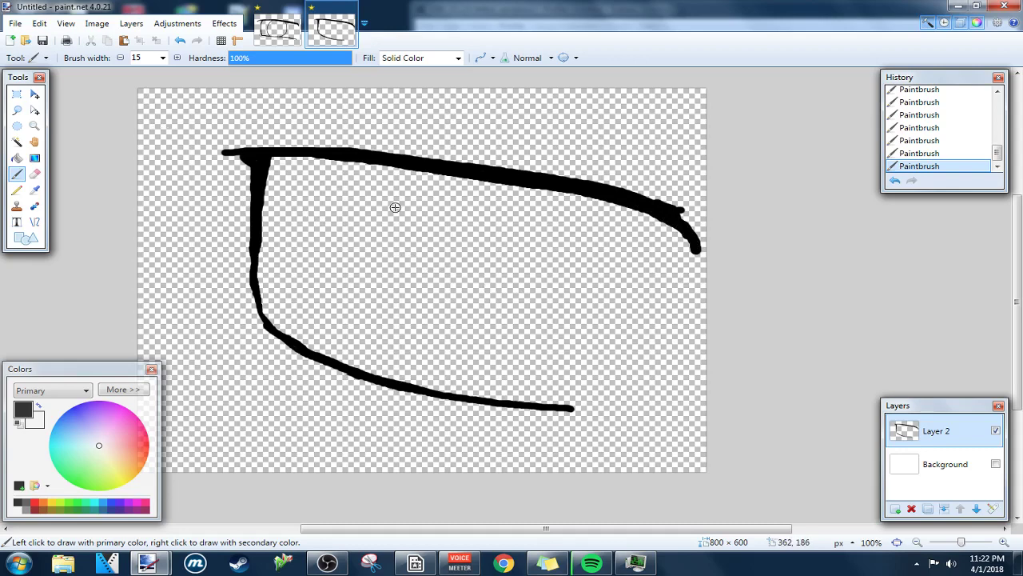
# Switch to Eyes.pdn and retouch the bottom eyelid line at brush width 10.
pyautogui.click(275, 31)
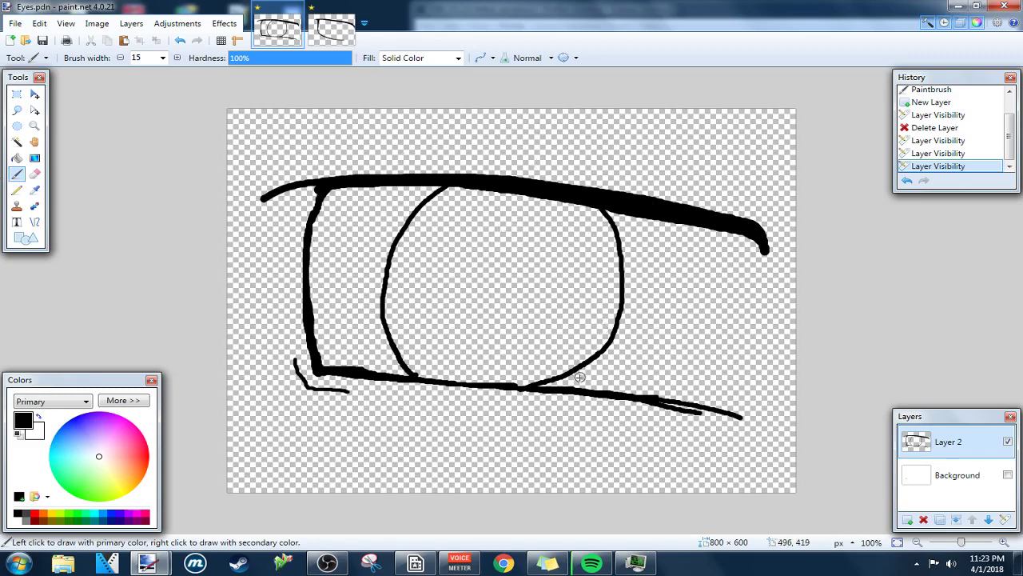
pyautogui.press('[')
pyautogui.press('[')
pyautogui.press('[')
pyautogui.press('[')
pyautogui.press('[')
pyautogui.moveTo(389, 377); pyautogui.dragTo(411, 379)
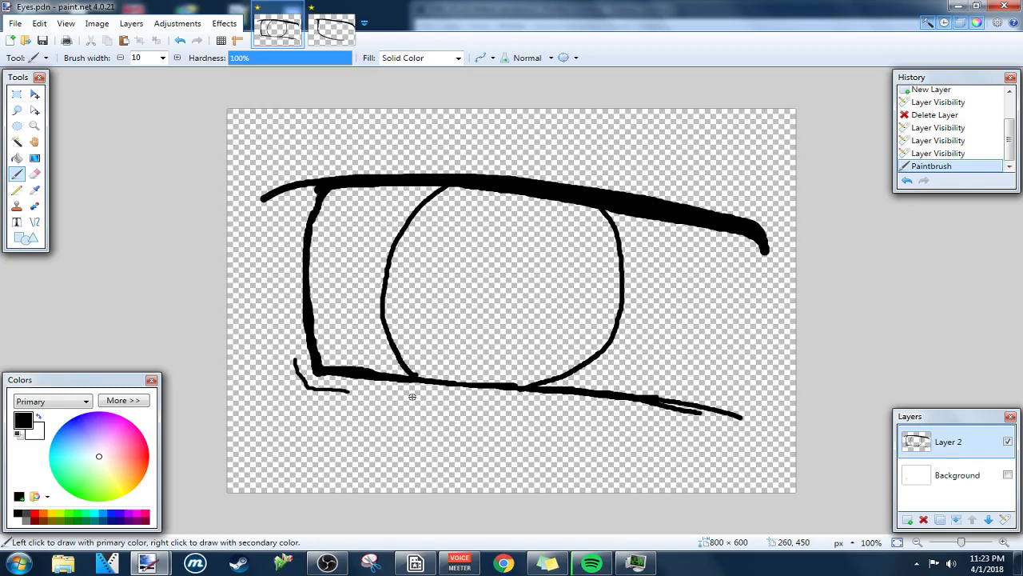
# Try erasing where the iris meets the upper lid at eraser width 15, then undo it.
pyautogui.press('e')
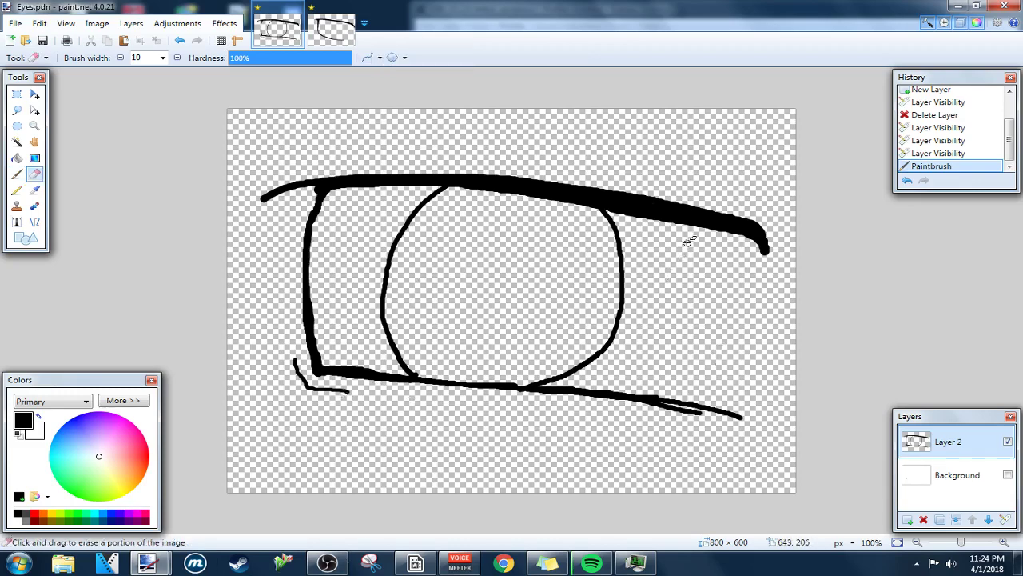
pyautogui.press(']')
pyautogui.press(']')
pyautogui.press(']')
pyautogui.press(']')
pyautogui.press(']')
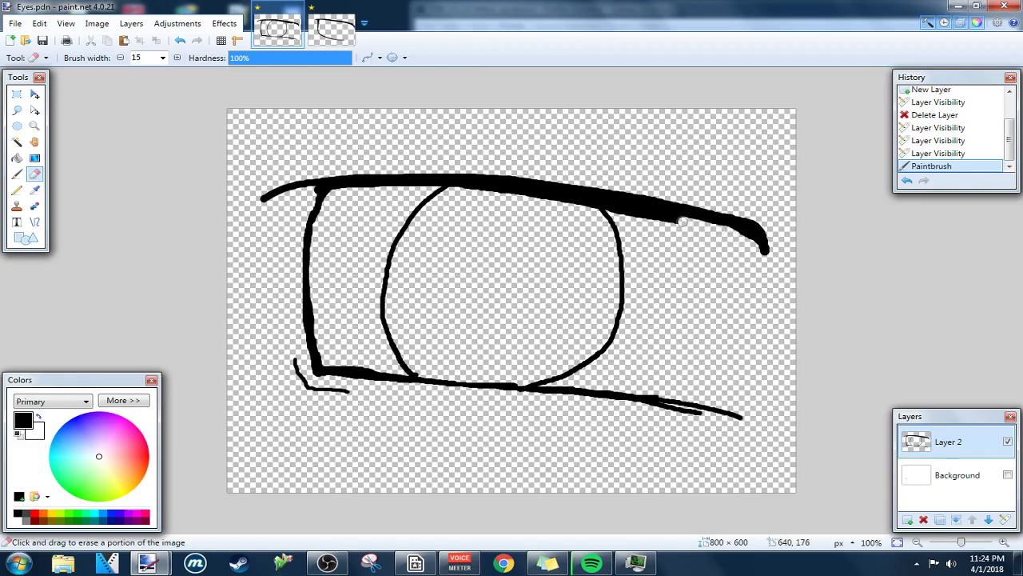
pyautogui.click(609, 208)
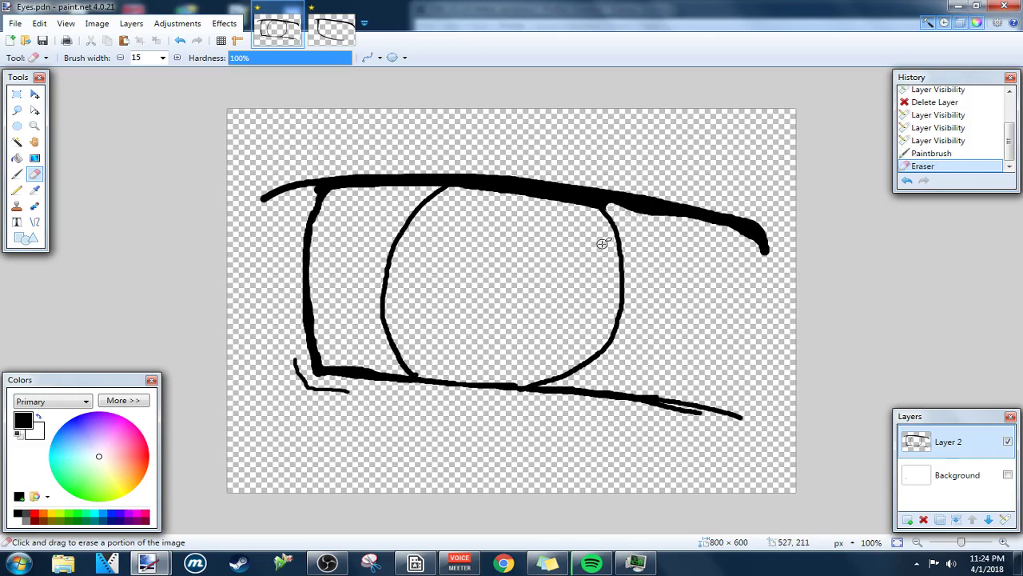
pyautogui.hotkey('ctrl', 'z')
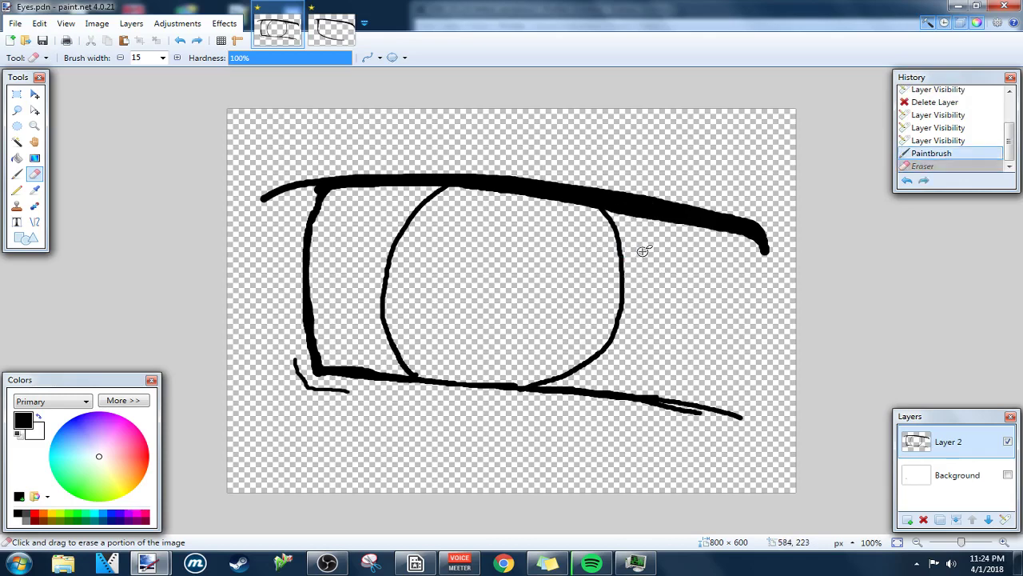
# At eraser width 10 and zoomed in, erase black at the iris–lid junction and lid's lower edge.
pyautogui.press('[')
pyautogui.press('[')
pyautogui.scroll(2, 736, 240)
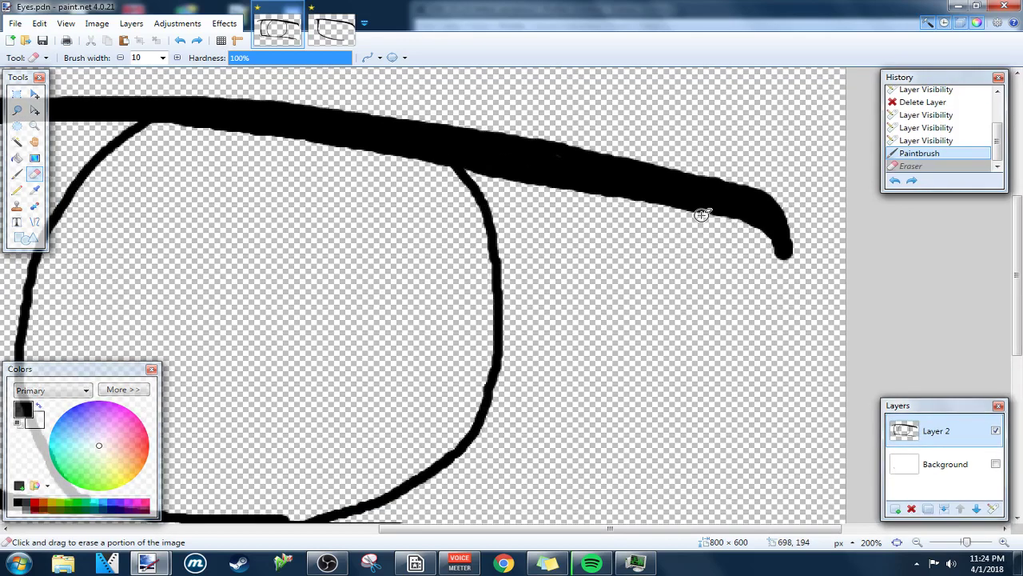
pyautogui.moveTo(702, 214); pyautogui.dragTo(633, 288)
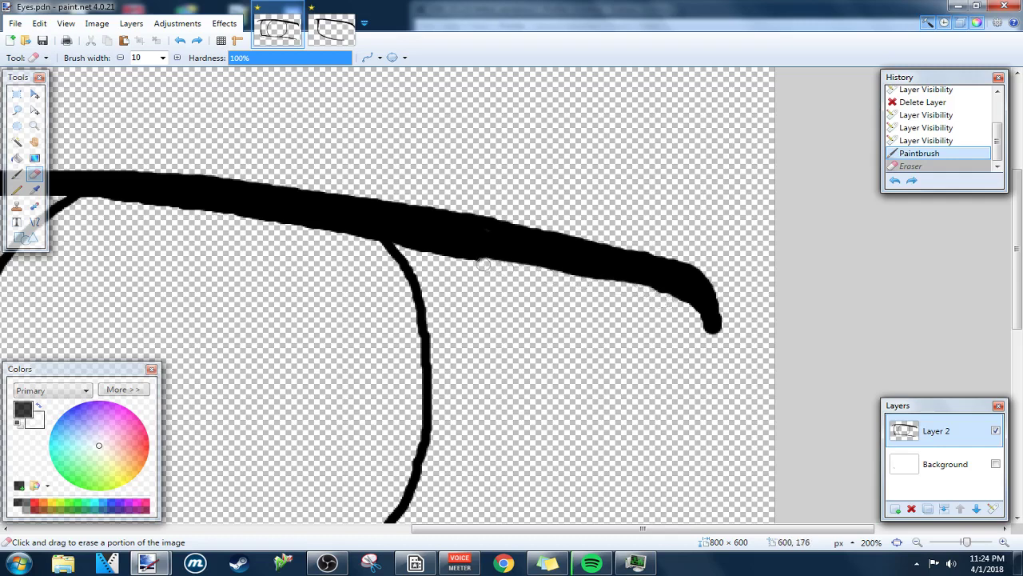
pyautogui.moveTo(424, 248); pyautogui.dragTo(388, 236)
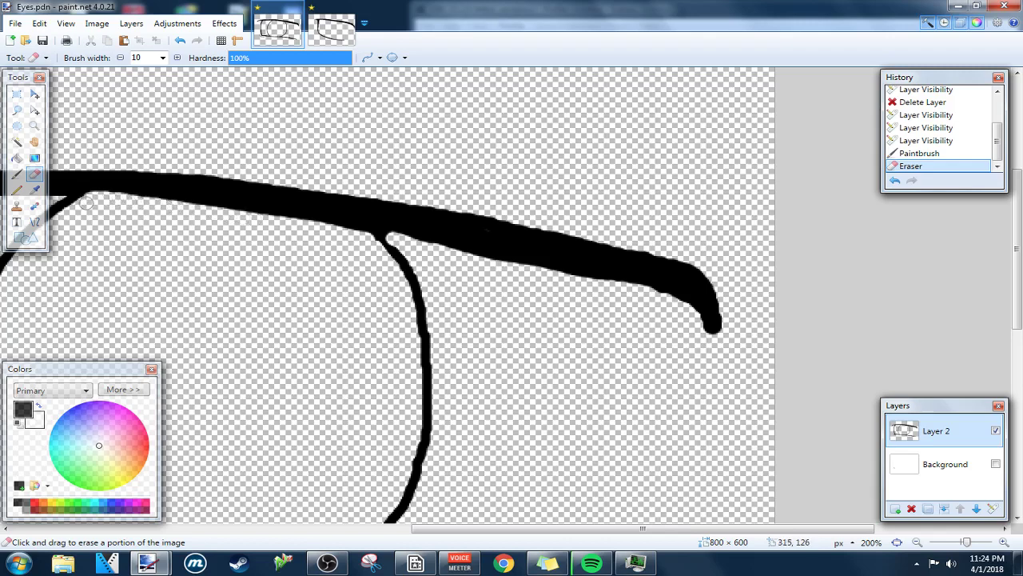
pyautogui.click(89, 200)
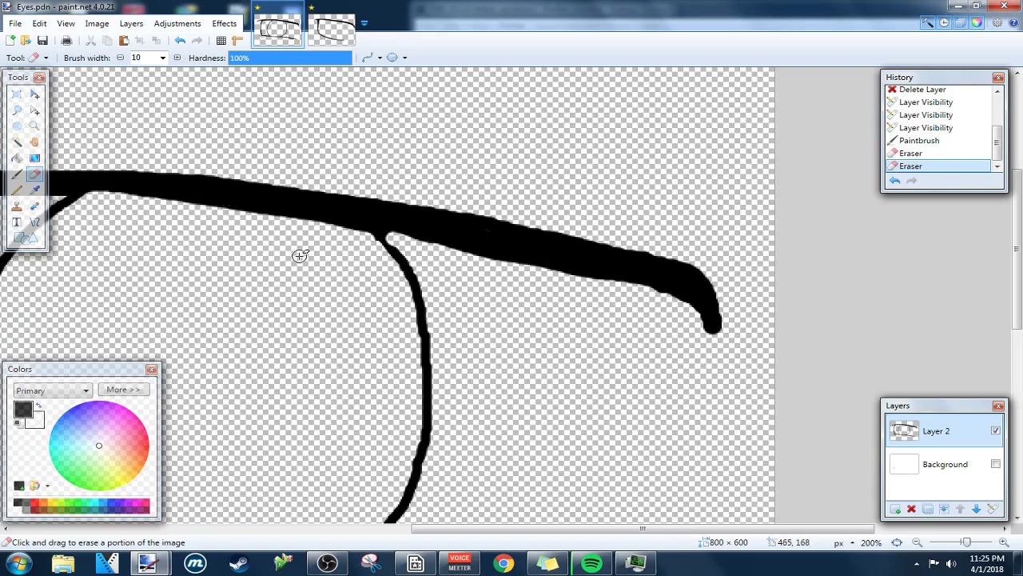
# Centre the eye drawing in view and undo the eraser touch-ups on the upper lid.
pyautogui.press('h')
pyautogui.moveTo(292, 278)
pyautogui.mouseDown()
pyautogui.moveTo(410, 253)
pyautogui.moveTo(503, 296)
pyautogui.moveTo(649, 311)
pyautogui.mouseUp()
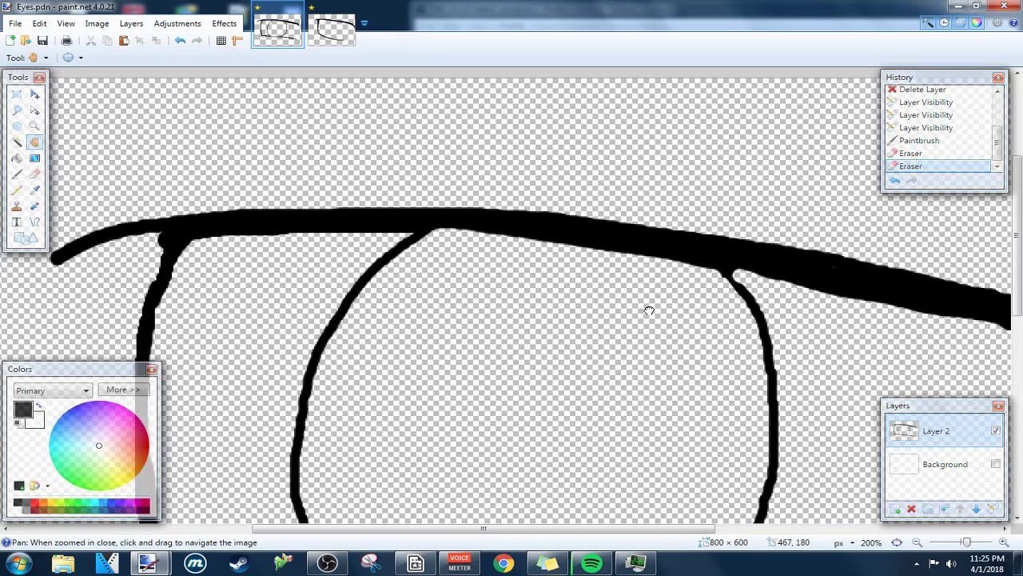
pyautogui.moveTo(649, 311)
pyautogui.mouseDown()
pyautogui.moveTo(421, 291)
pyautogui.moveTo(356, 202)
pyautogui.moveTo(390, 120)
pyautogui.mouseUp()
pyautogui.scroll(-3, 392, 134)
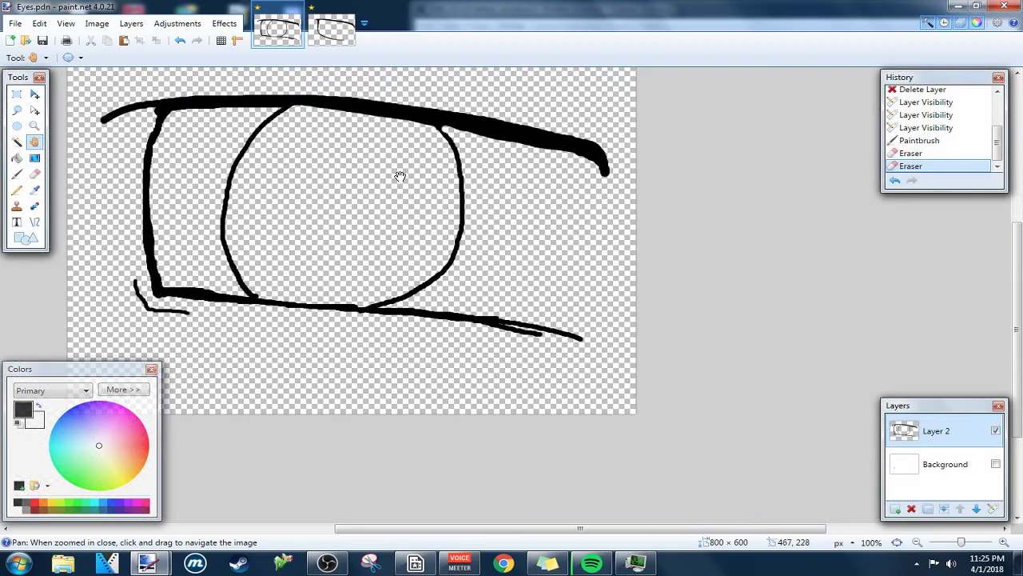
pyautogui.moveTo(400, 176); pyautogui.dragTo(486, 281)
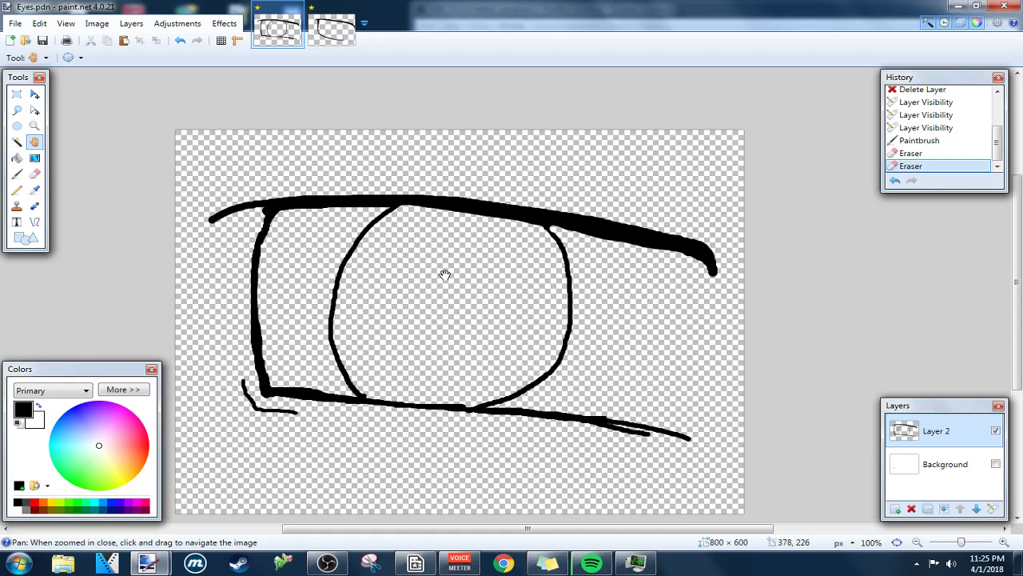
pyautogui.hotkey('ctrl', 'z')
pyautogui.hotkey('ctrl', 'z')
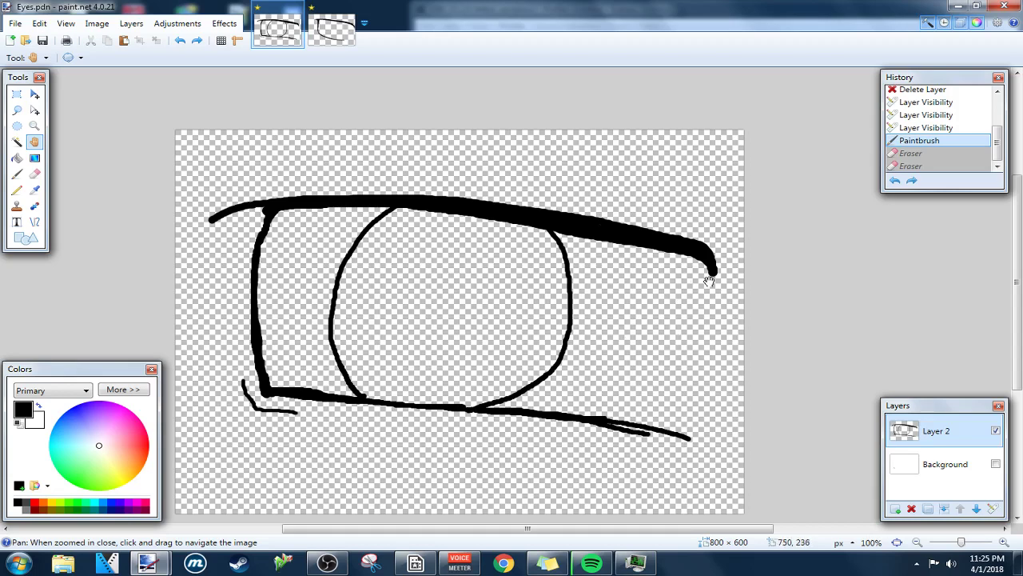
# Pan the view to reposition the eye drawing on screen.
pyautogui.press('b')
pyautogui.press('h')
pyautogui.moveTo(657, 238); pyautogui.dragTo(593, 212)
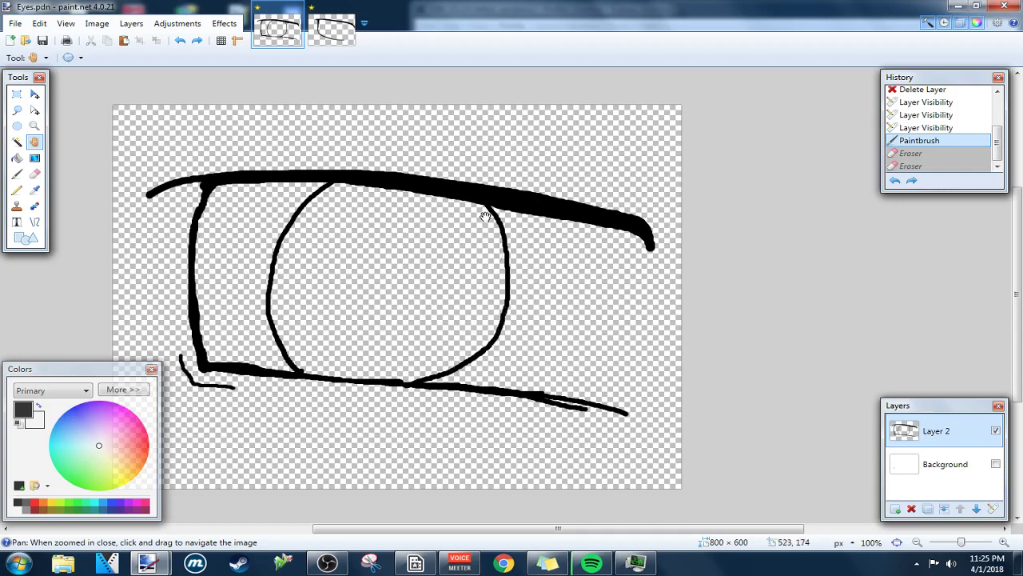
pyautogui.moveTo(345, 192); pyautogui.dragTo(440, 256)
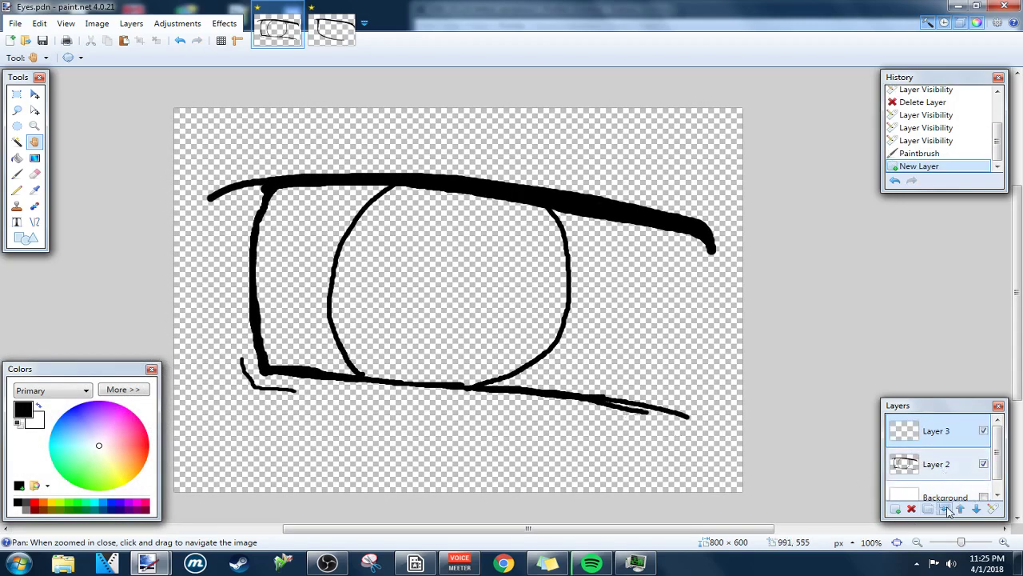
# Set Layer 2's opacity to 95 and make the white Background layer visible.
pyautogui.click(992, 510)
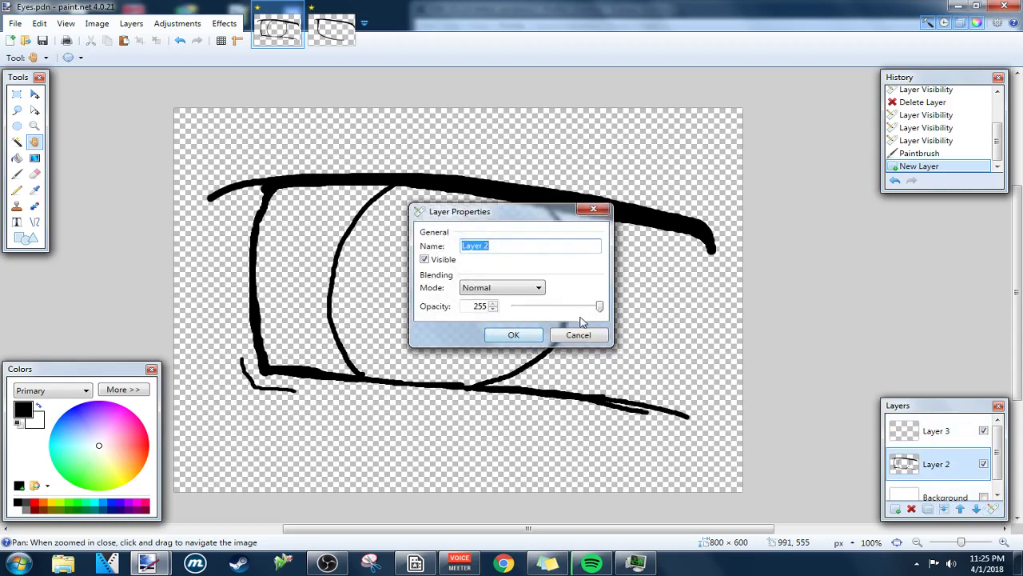
pyautogui.moveTo(599, 307); pyautogui.dragTo(547, 311)
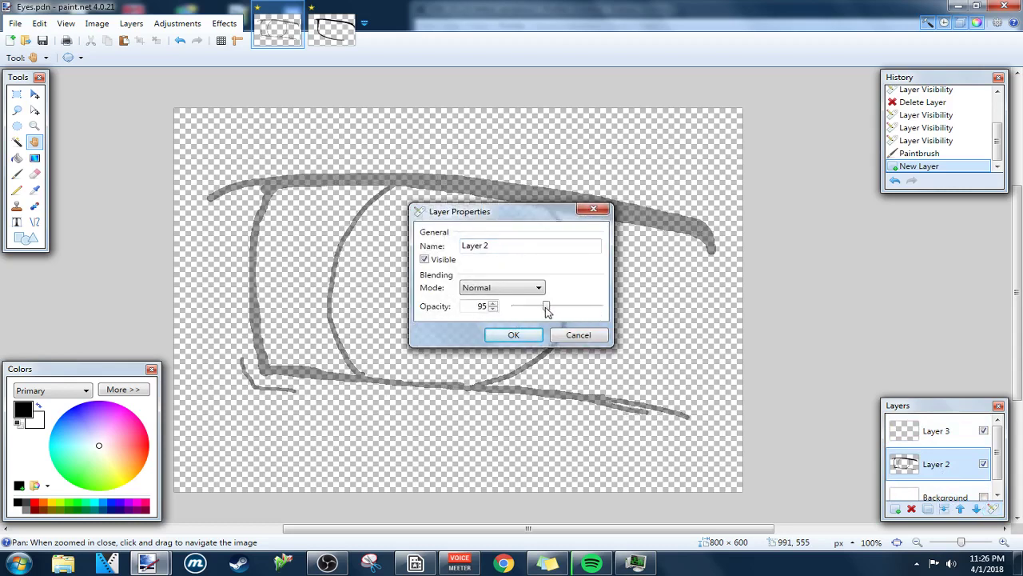
pyautogui.click(514, 336)
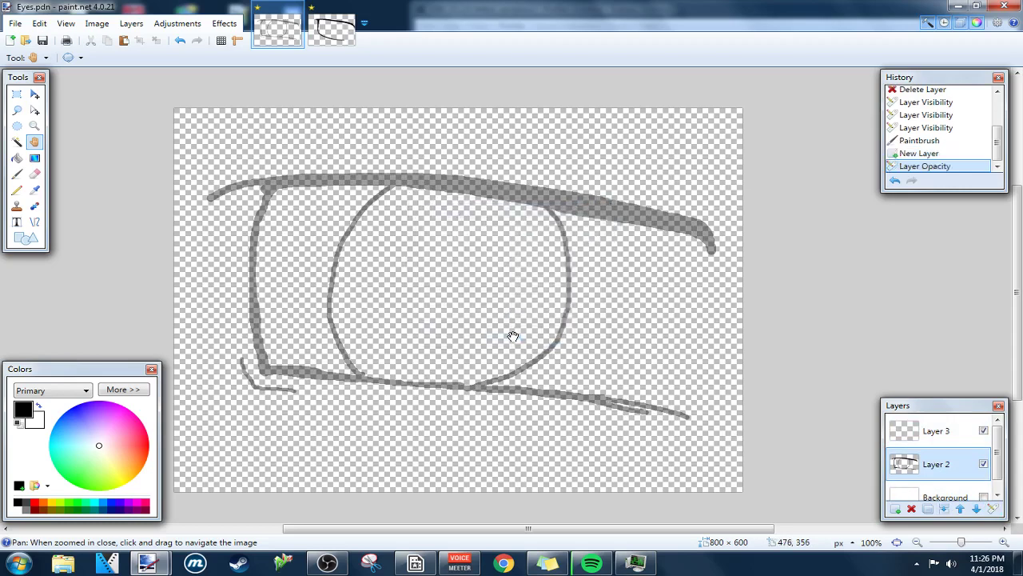
pyautogui.click(984, 498)
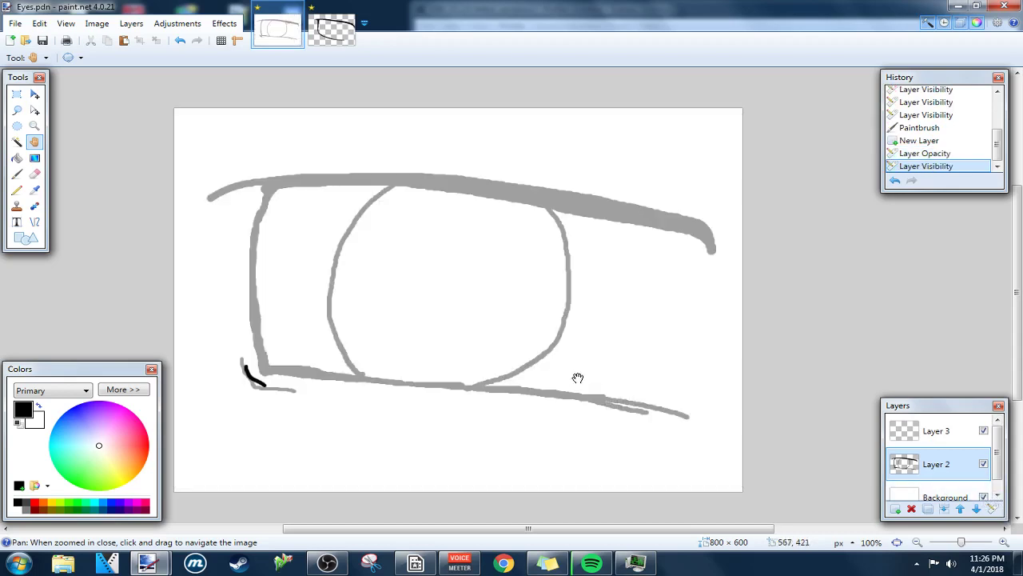
# Hide the eye sketch layer and erase the stray black mark on the Background layer.
pyautogui.click(943, 435)
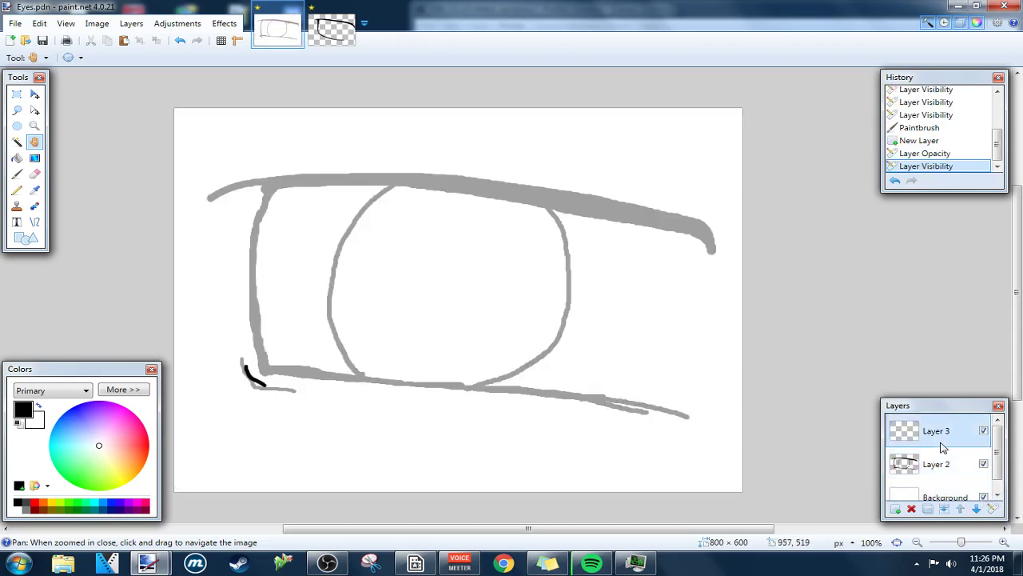
pyautogui.click(984, 464)
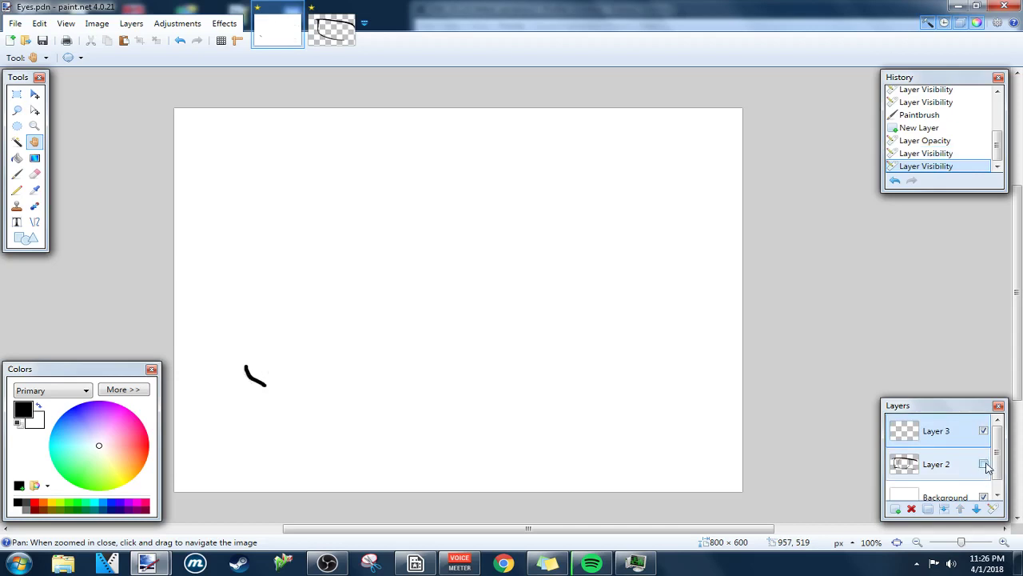
pyautogui.click(925, 472)
pyautogui.click(983, 465)
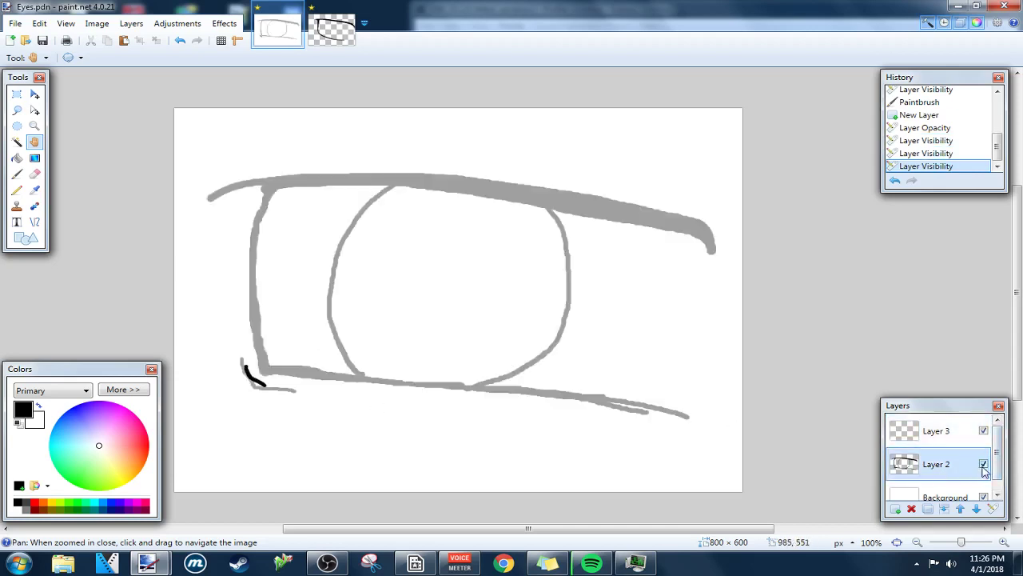
pyautogui.click(984, 465)
pyautogui.click(946, 496)
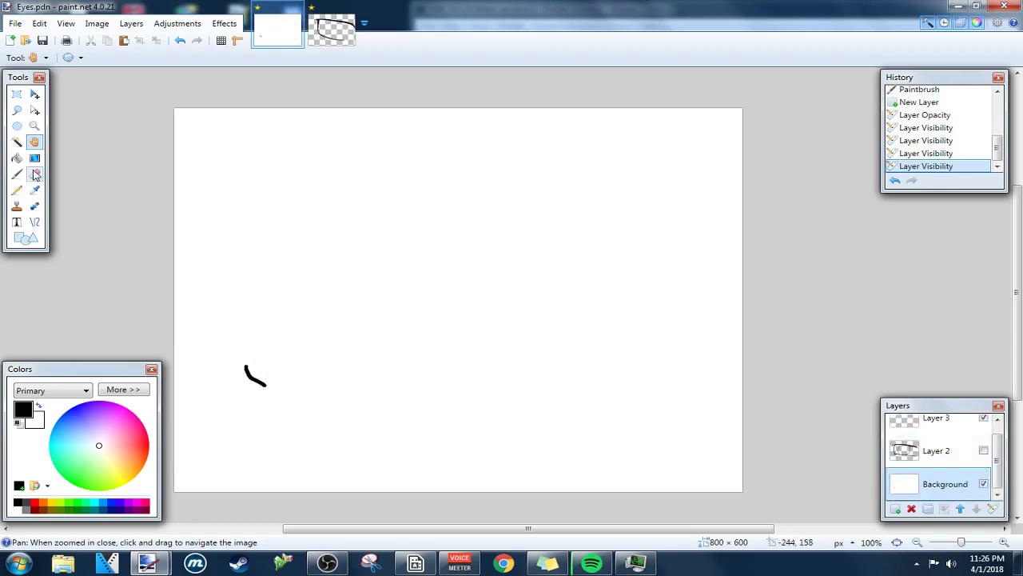
pyautogui.click(34, 174)
pyautogui.moveTo(238, 357); pyautogui.dragTo(264, 384)
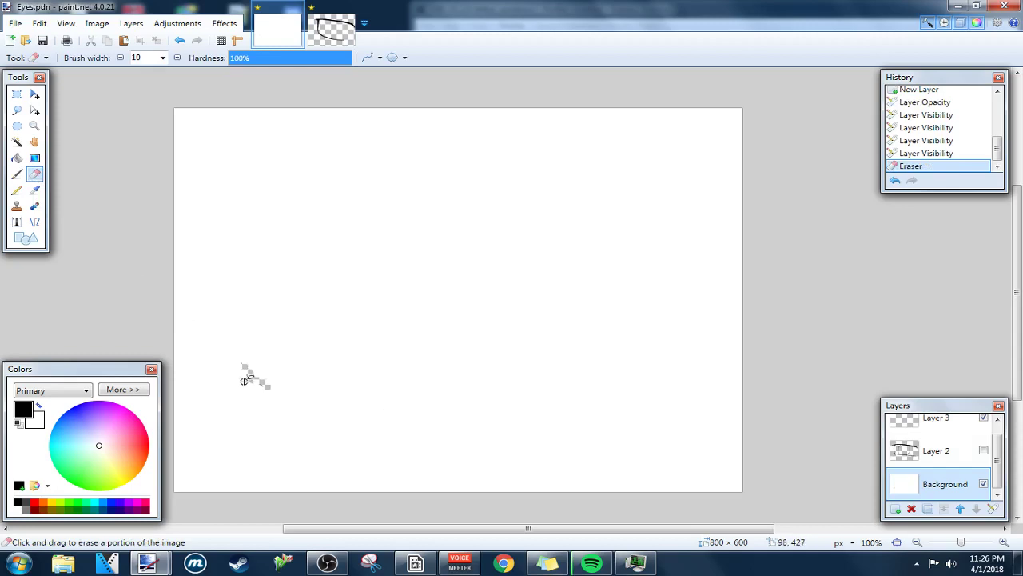
# Make the Background and eye sketch layers both visible again.
pyautogui.click(984, 484)
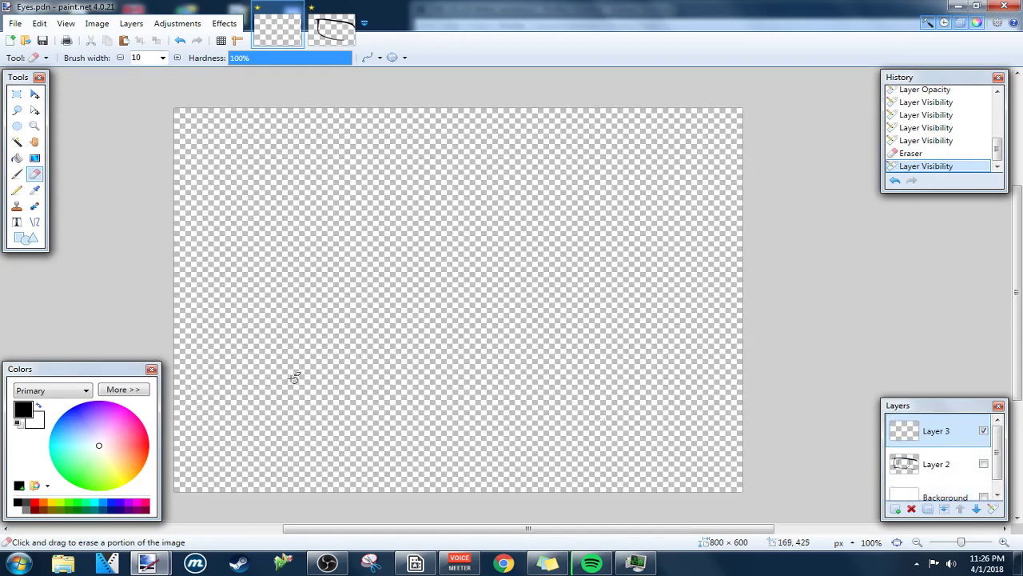
pyautogui.click(983, 496)
pyautogui.click(983, 497)
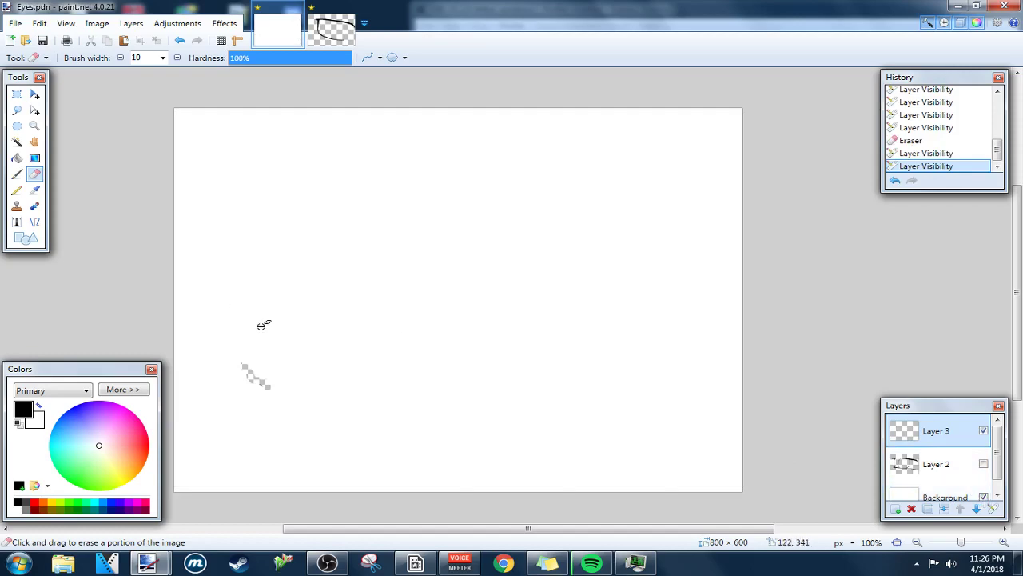
pyautogui.hotkey('ctrl', 'z')
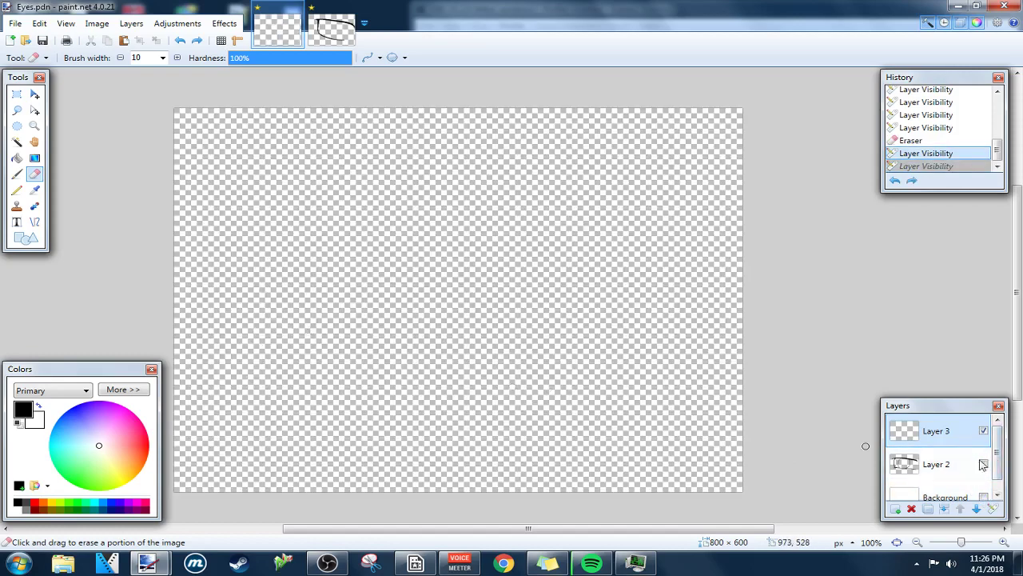
pyautogui.click(984, 497)
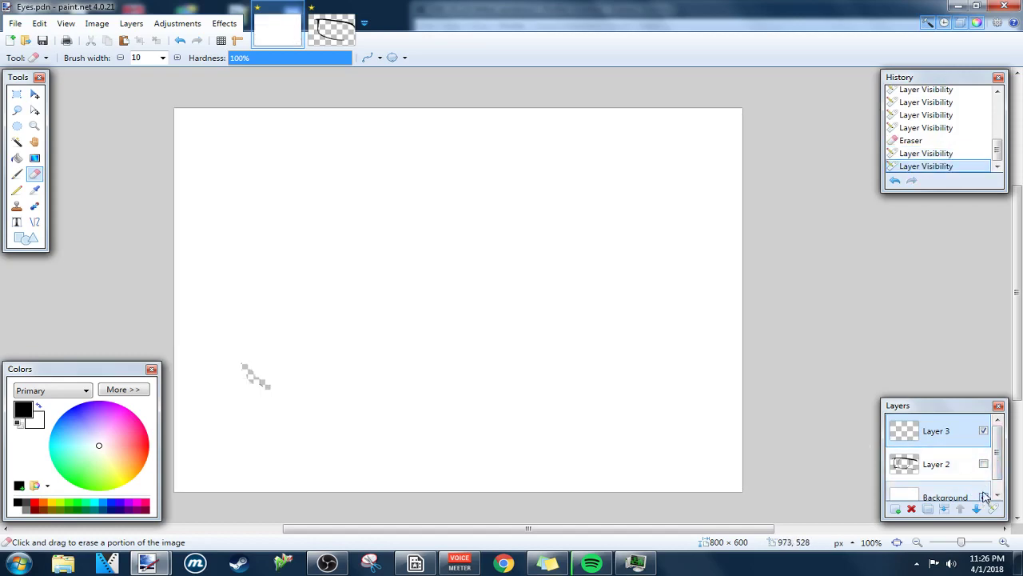
pyautogui.click(983, 463)
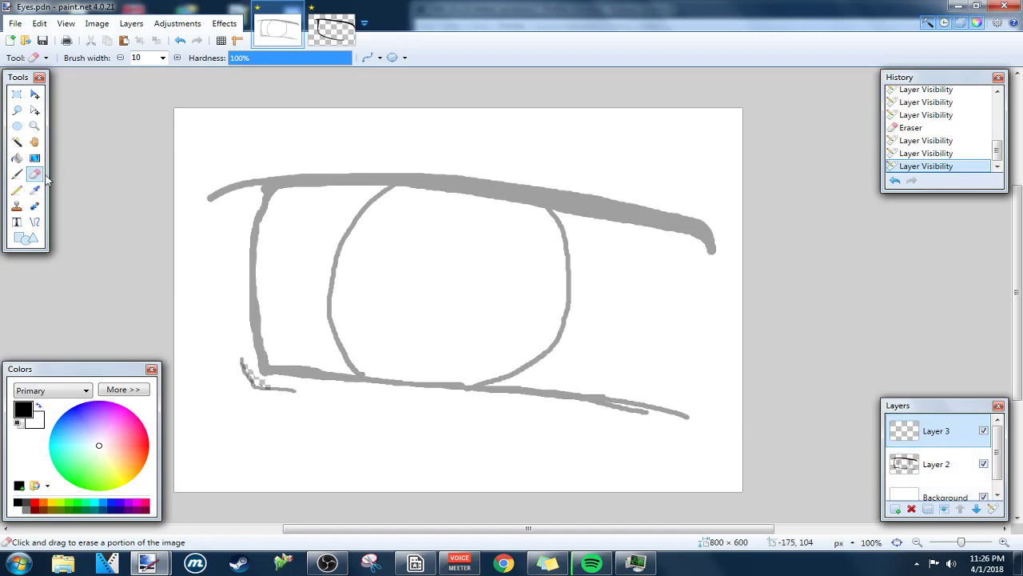
# Draw a thick rounded-cap black line down the eye's left edge, bent into a slight curve.
pyautogui.click(35, 223)
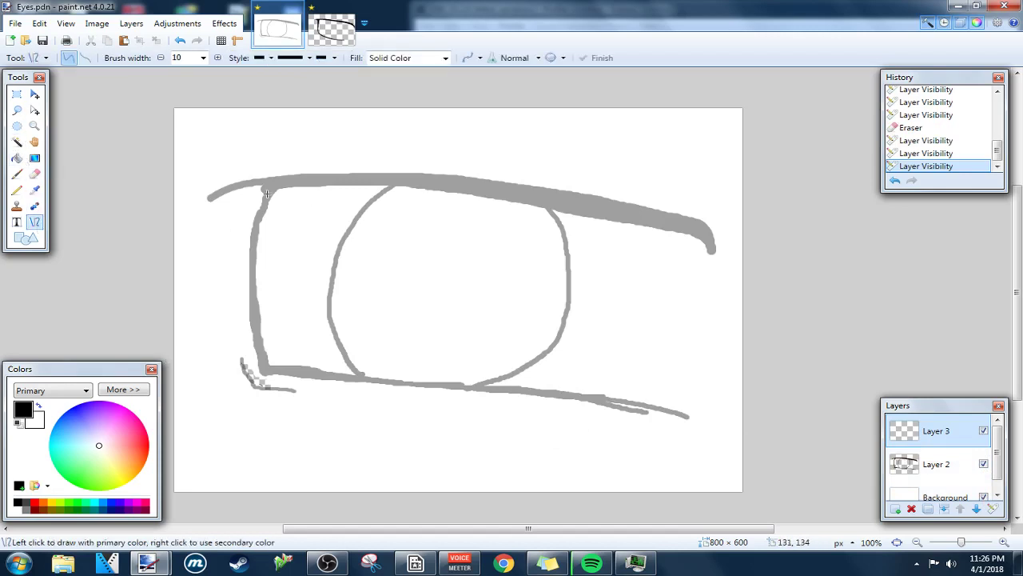
pyautogui.click(265, 58)
pyautogui.click(291, 120)
pyautogui.click(334, 58)
pyautogui.click(342, 124)
pyautogui.moveTo(269, 196)
pyautogui.mouseDown()
pyautogui.moveTo(256, 359)
pyautogui.moveTo(278, 206)
pyautogui.moveTo(265, 201)
pyautogui.mouseUp()
pyautogui.hotkey('ctrl', 'z')
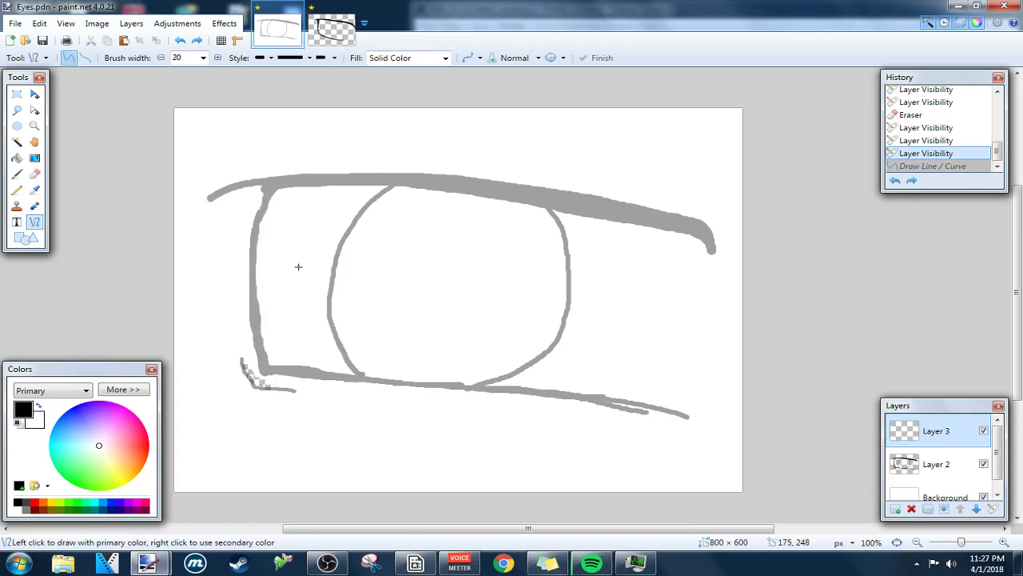
pyautogui.moveTo(266, 187); pyautogui.dragTo(265, 372)
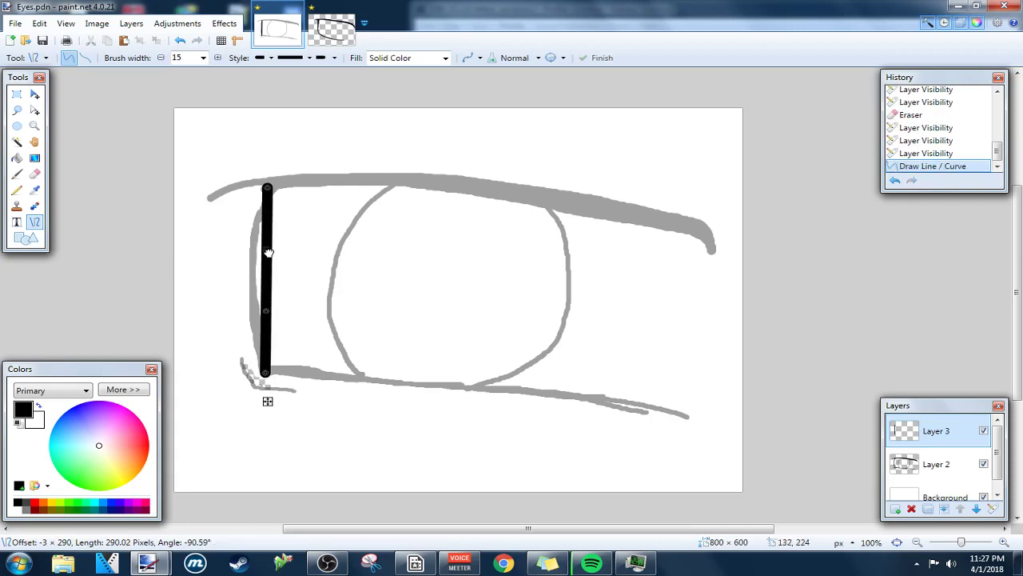
pyautogui.moveTo(268, 253); pyautogui.dragTo(252, 249)
pyautogui.moveTo(266, 311); pyautogui.dragTo(254, 309)
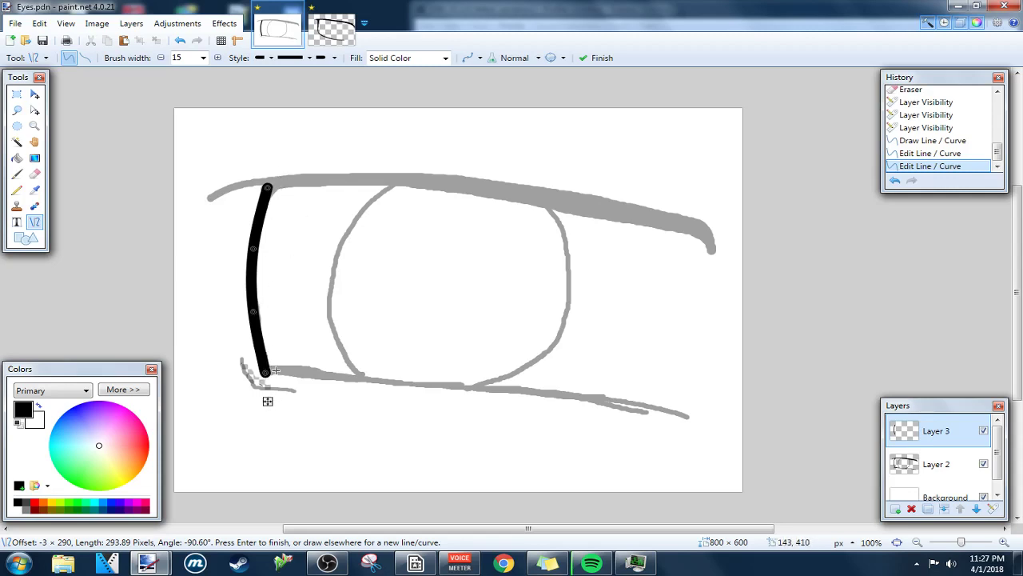
# Try a curved line along the bottom lid, then undo it entirely.
pyautogui.moveTo(281, 368); pyautogui.dragTo(680, 414)
pyautogui.click(542, 397)
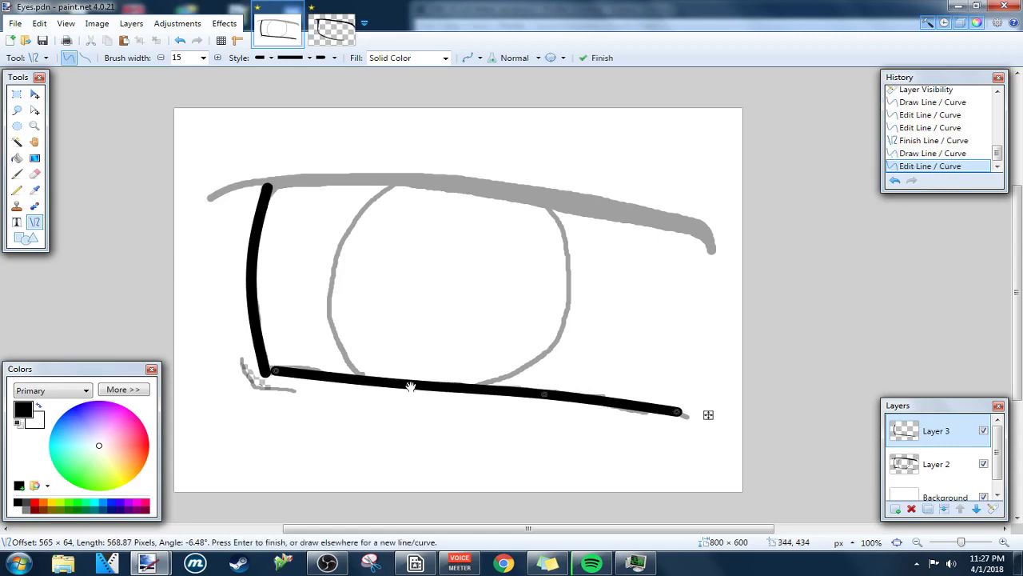
pyautogui.moveTo(307, 375); pyautogui.dragTo(310, 373)
pyautogui.hotkey('ctrl', 'z')
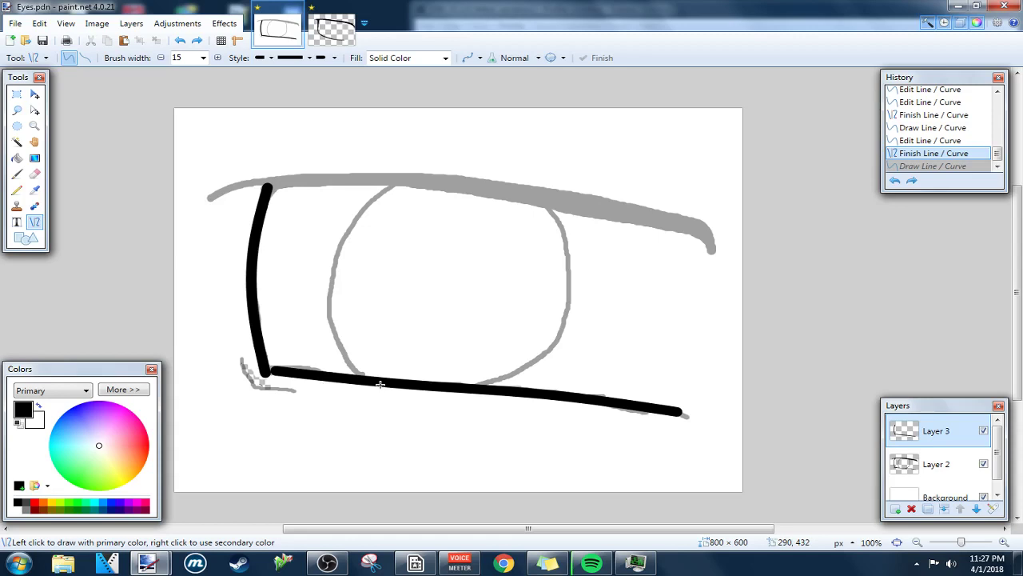
pyautogui.hotkey('ctrl', 'z')
pyautogui.hotkey('ctrl', 'z')
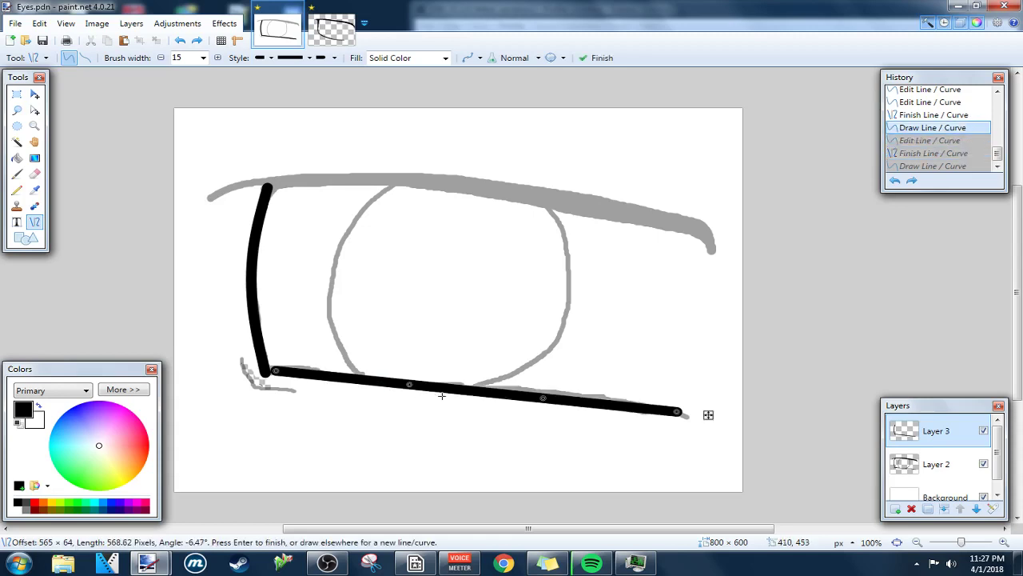
pyautogui.moveTo(411, 388); pyautogui.dragTo(410, 386)
pyautogui.moveTo(274, 370); pyautogui.dragTo(274, 373)
pyautogui.moveTo(543, 397); pyautogui.dragTo(545, 397)
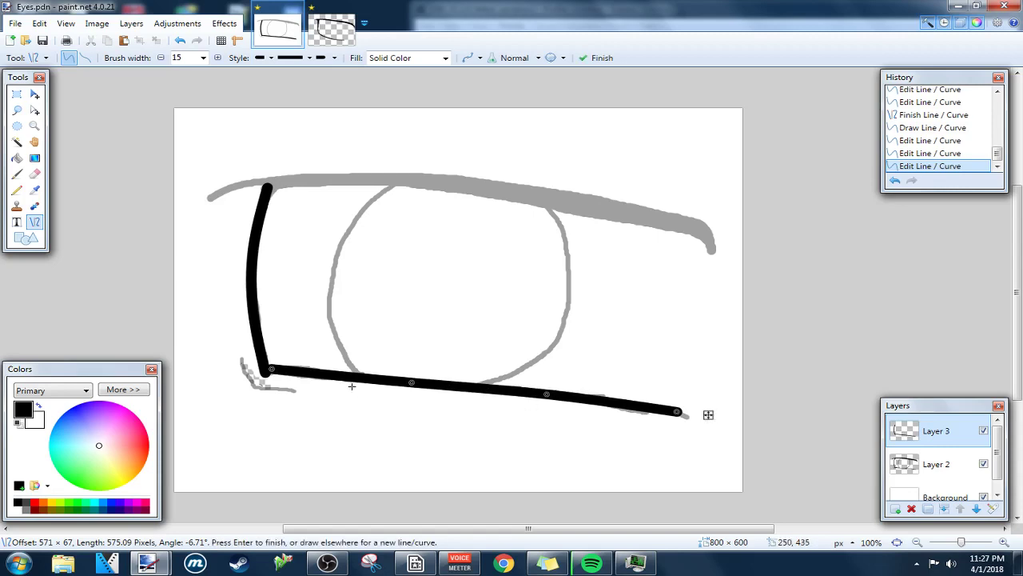
pyautogui.hotkey('ctrl', 'z')
pyautogui.hotkey('ctrl', 'z')
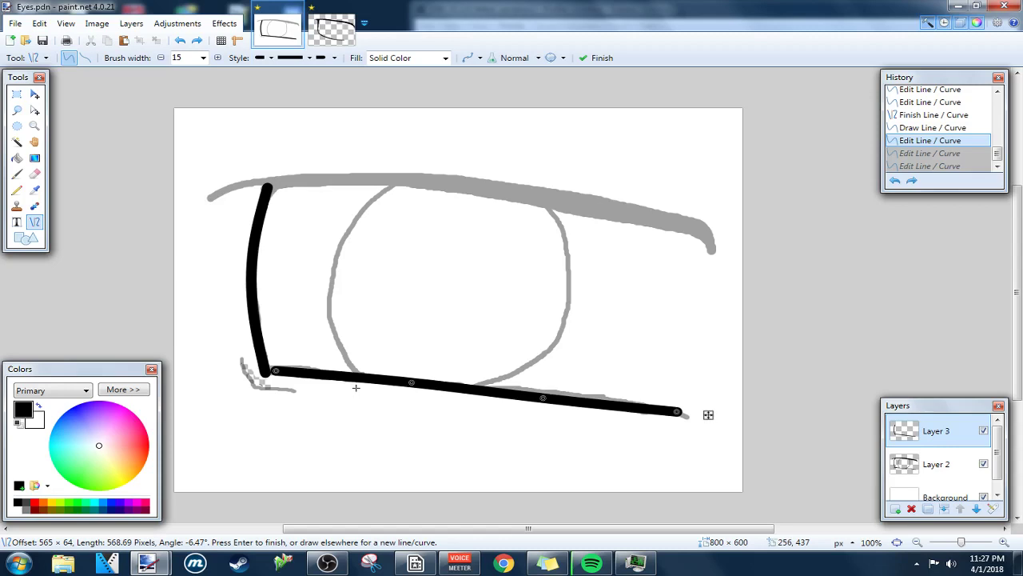
pyautogui.hotkey('ctrl', 'z')
pyautogui.hotkey('ctrl', 'z')
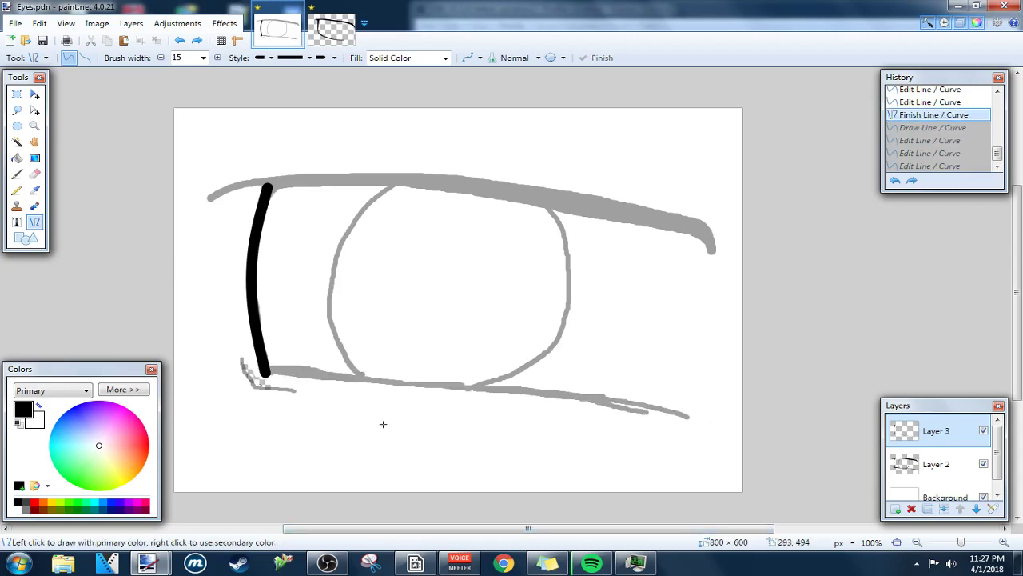
# Undo the line work and opacity change so the outline is solid black, Background hidden.
pyautogui.hotkey('ctrl', 'z')
pyautogui.hotkey('ctrl', 'z')
pyautogui.hotkey('ctrl', 'z')
pyautogui.hotkey('ctrl', 'z')
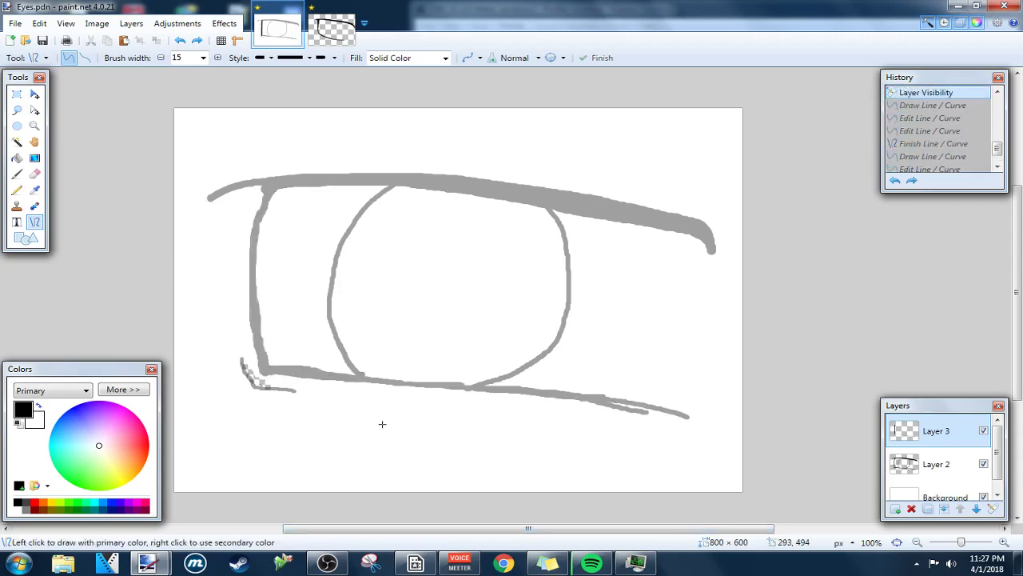
pyautogui.hotkey('ctrl', 'z')
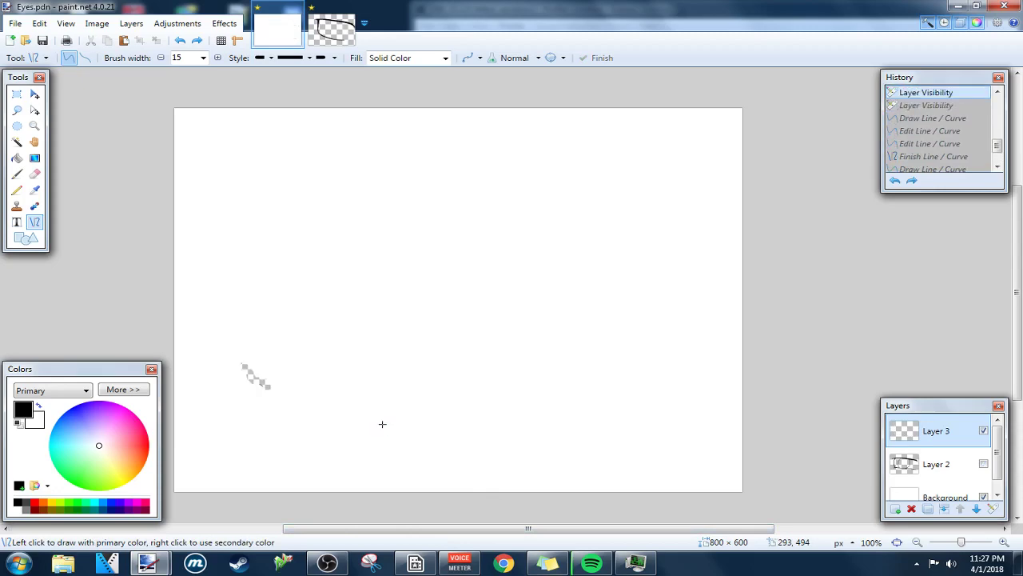
pyautogui.hotkey('ctrl', 'z')
pyautogui.hotkey('ctrl', 'z')
pyautogui.hotkey('ctrl', 'z')
pyautogui.hotkey('ctrl', 'z')
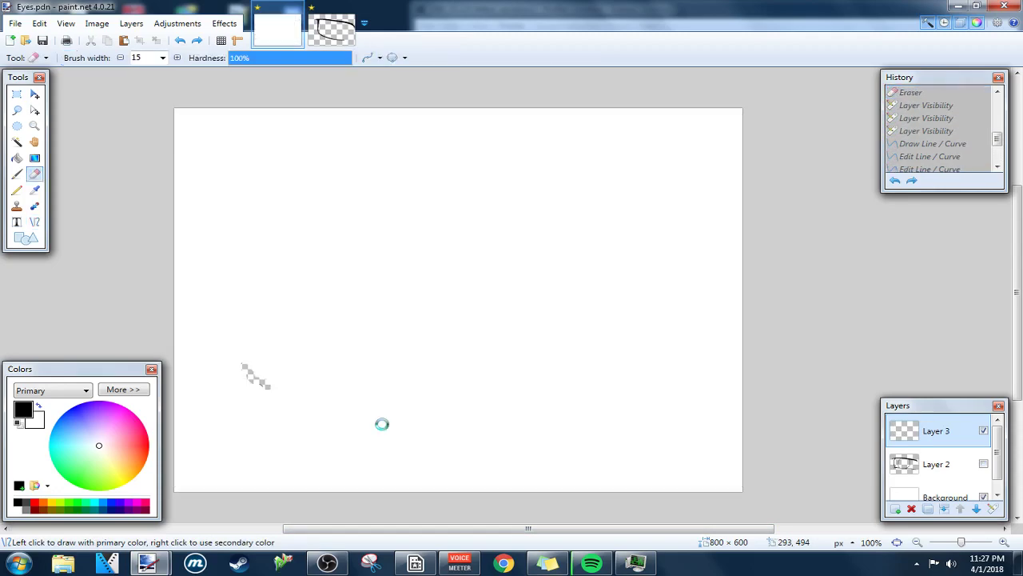
pyautogui.hotkey('ctrl', 'y')
pyautogui.hotkey('ctrl', 'z')
pyautogui.hotkey('ctrl', 'y')
pyautogui.hotkey('ctrl', 'y')
pyautogui.hotkey('ctrl', 'y')
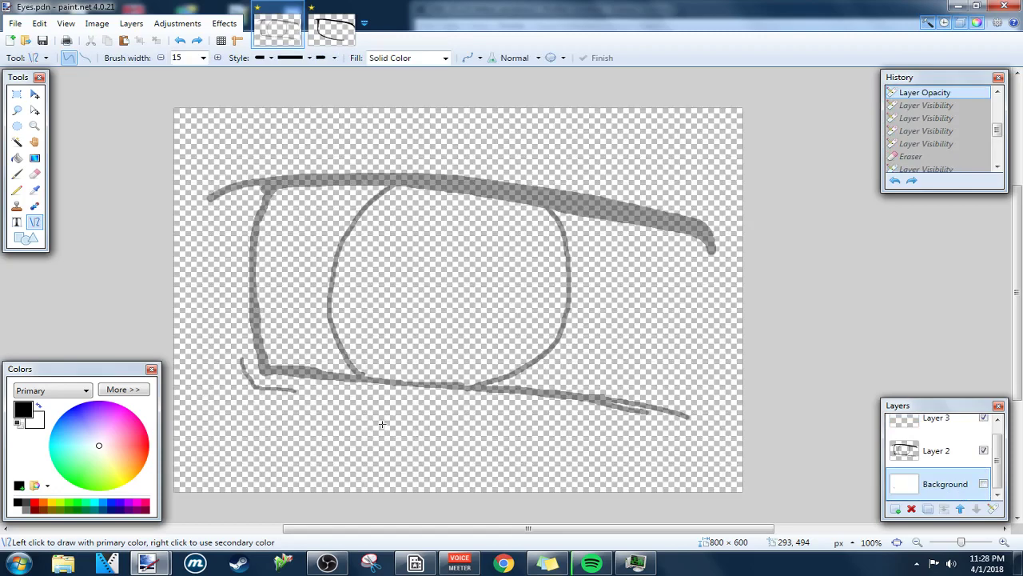
pyautogui.hotkey('ctrl', 'z')
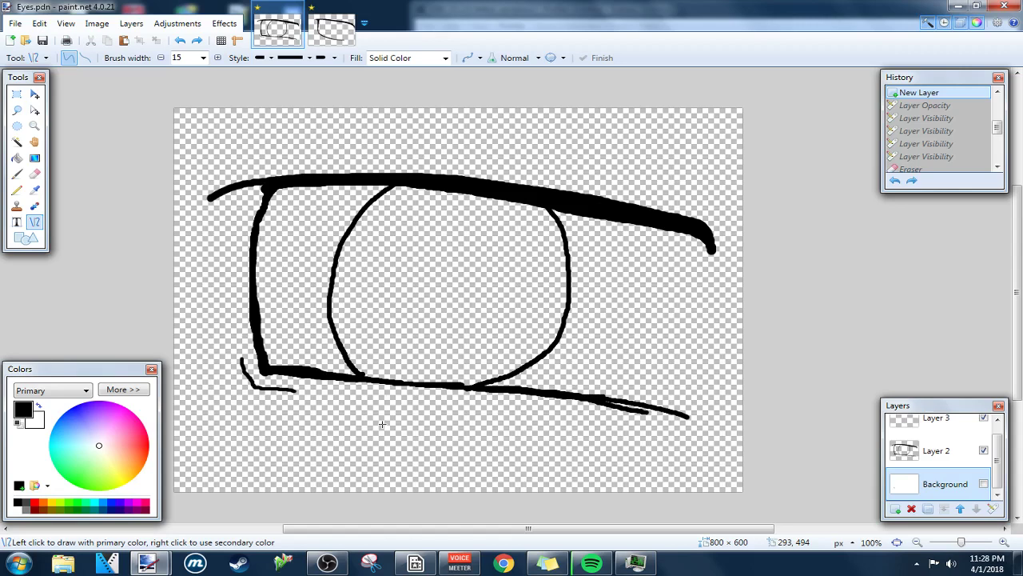
pyautogui.click(983, 485)
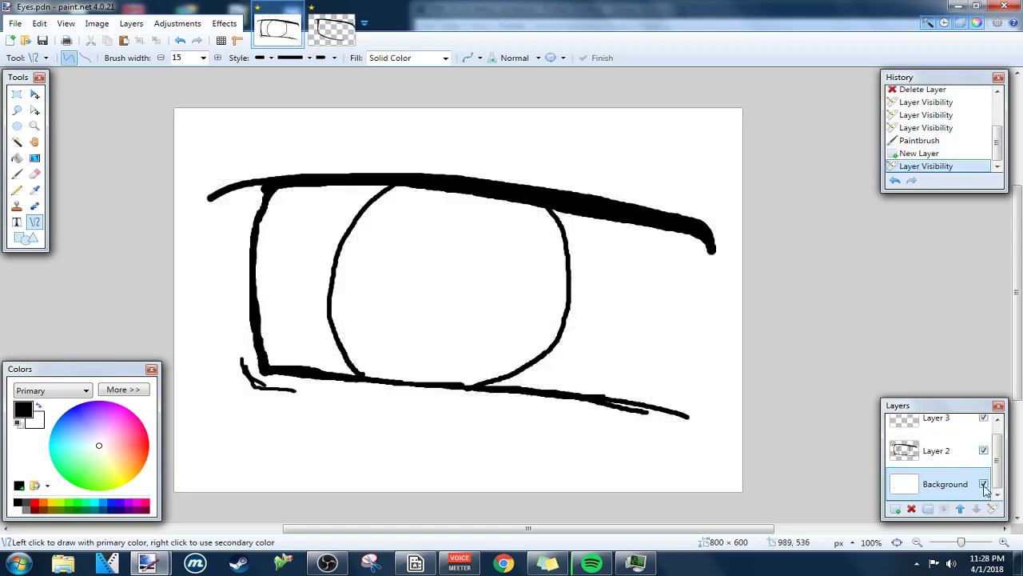
pyautogui.click(983, 484)
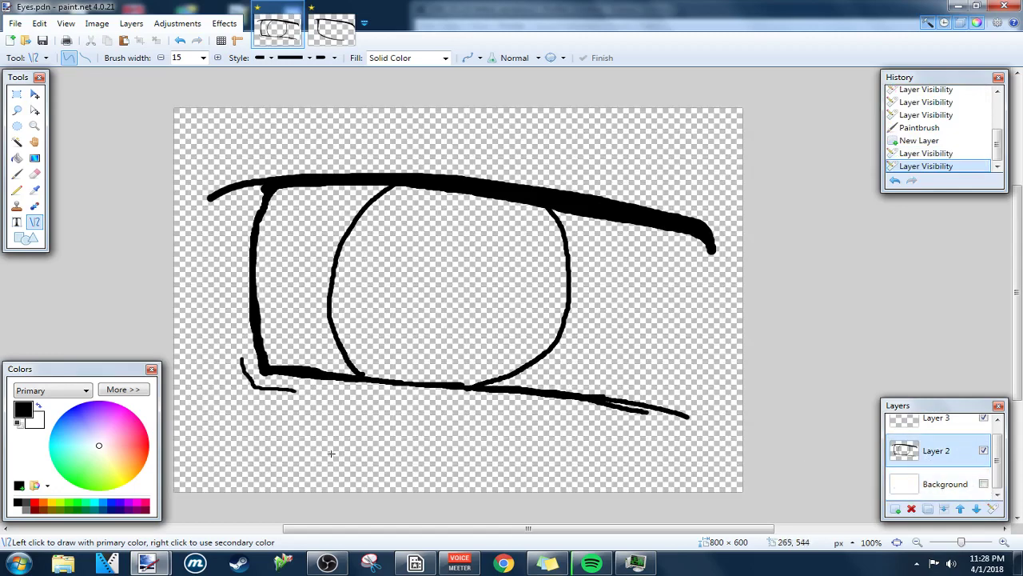
# Zoom in and thicken the top-left joint of the left line with a width-5 brush.
pyautogui.press('b')
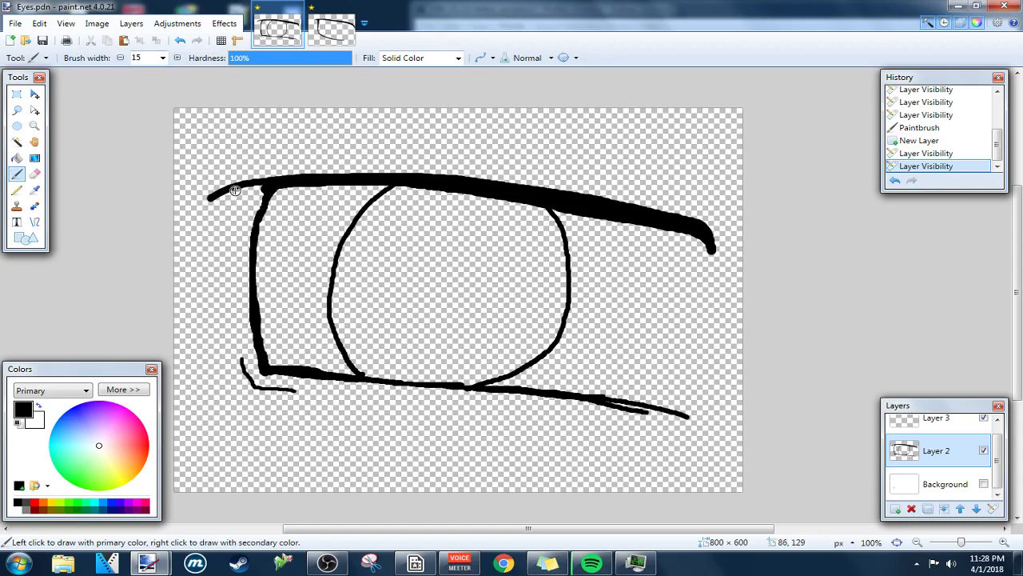
pyautogui.press('h')
pyautogui.moveTo(235, 191); pyautogui.dragTo(395, 247)
pyautogui.scroll(3, 395, 246)
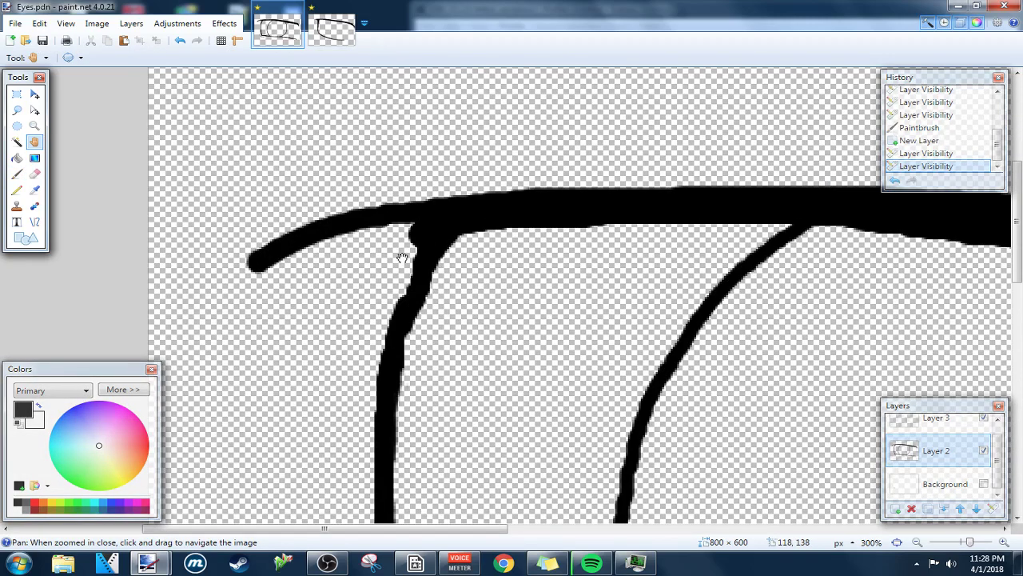
pyautogui.click(16, 173)
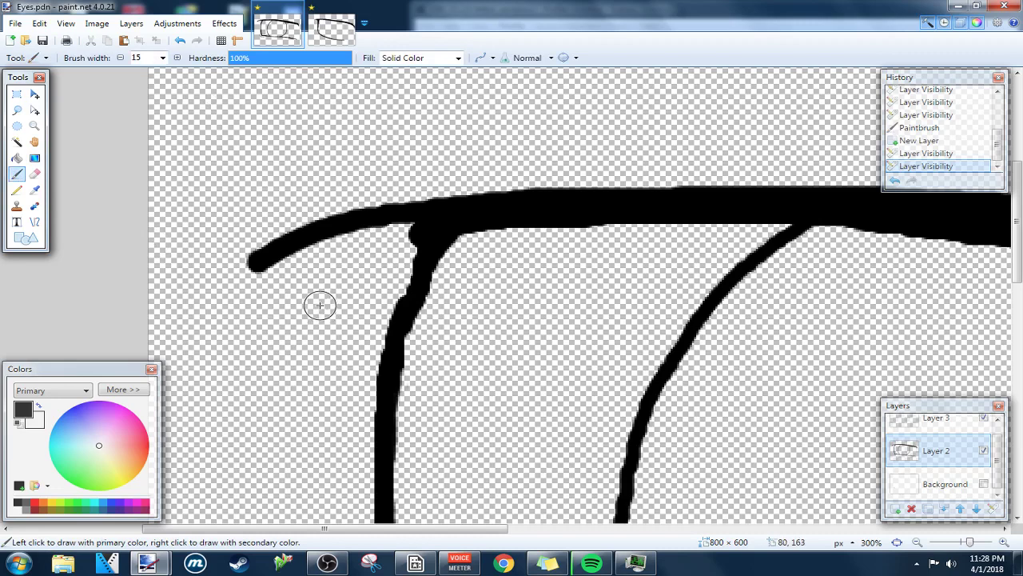
pyautogui.press('[')
pyautogui.press('[')
pyautogui.press('[')
pyautogui.press('[')
pyautogui.press('[')
pyautogui.press('[')
pyautogui.press('[')
pyautogui.press('[')
pyautogui.press('[')
pyautogui.press('[')
pyautogui.moveTo(415, 242); pyautogui.dragTo(394, 338)
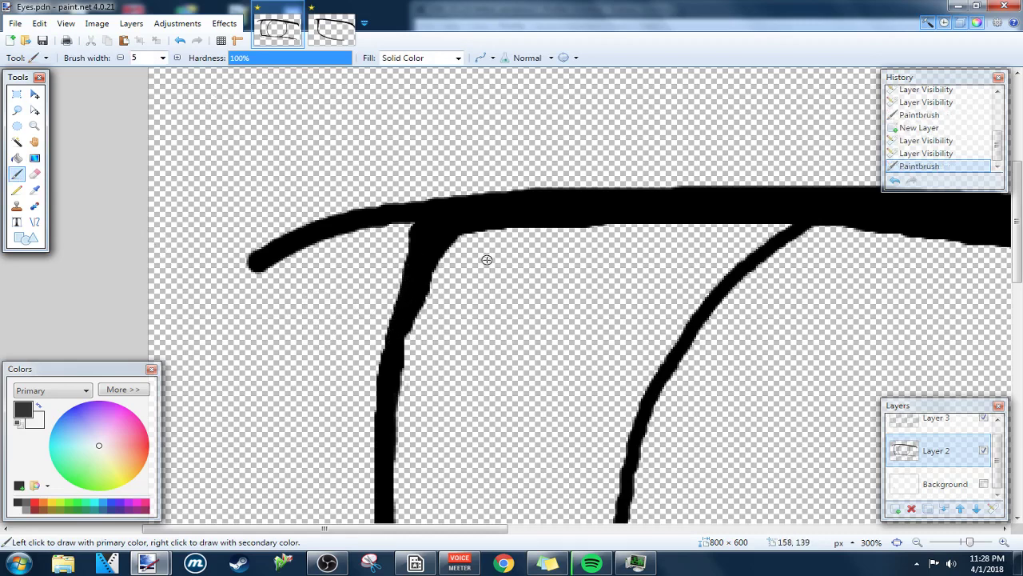
# Zoom back out and centre the whole eye in view.
pyautogui.scroll(-1, 487, 259)
pyautogui.press('h')
pyautogui.moveTo(525, 312); pyautogui.dragTo(450, 247)
pyautogui.scroll(-1, 450, 244)
pyautogui.scroll(-1, 492, 280)
pyautogui.moveTo(493, 279)
pyautogui.mouseDown()
pyautogui.moveTo(491, 288)
pyautogui.moveTo(430, 281)
pyautogui.mouseUp()
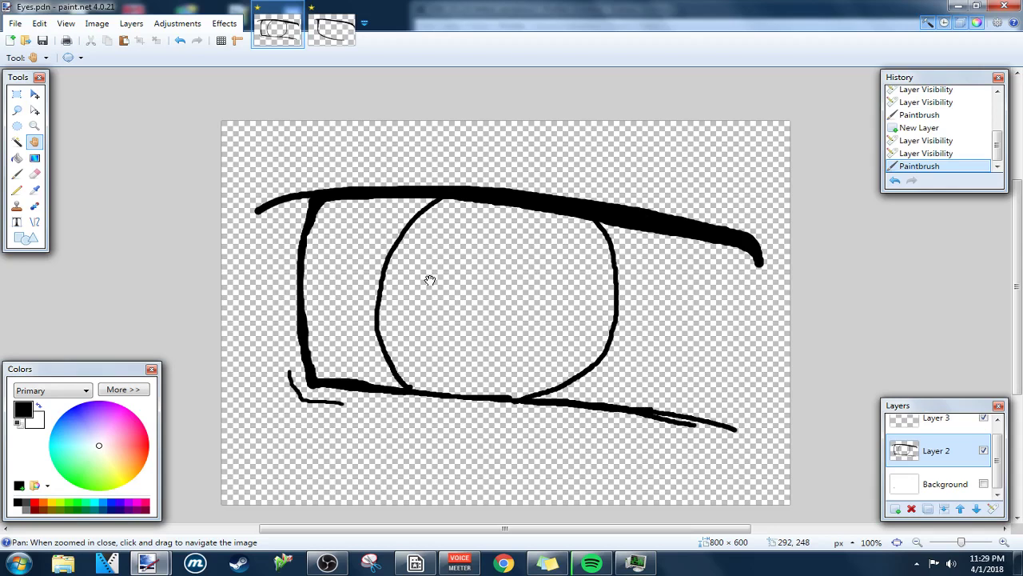
# Erase the bump on the lower lash line's top edge, undoing a stray second erasure.
pyautogui.press('e')
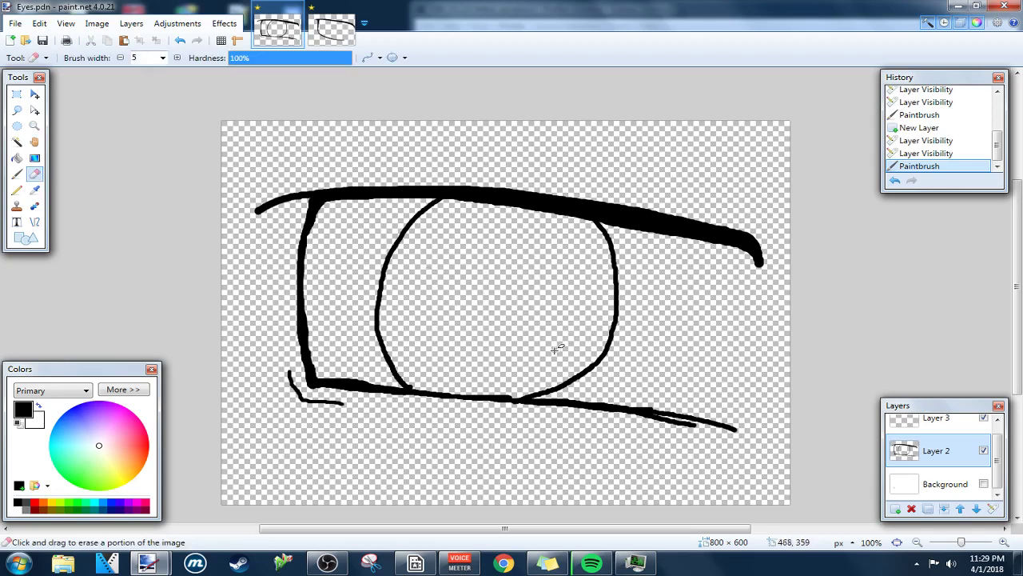
pyautogui.press('h')
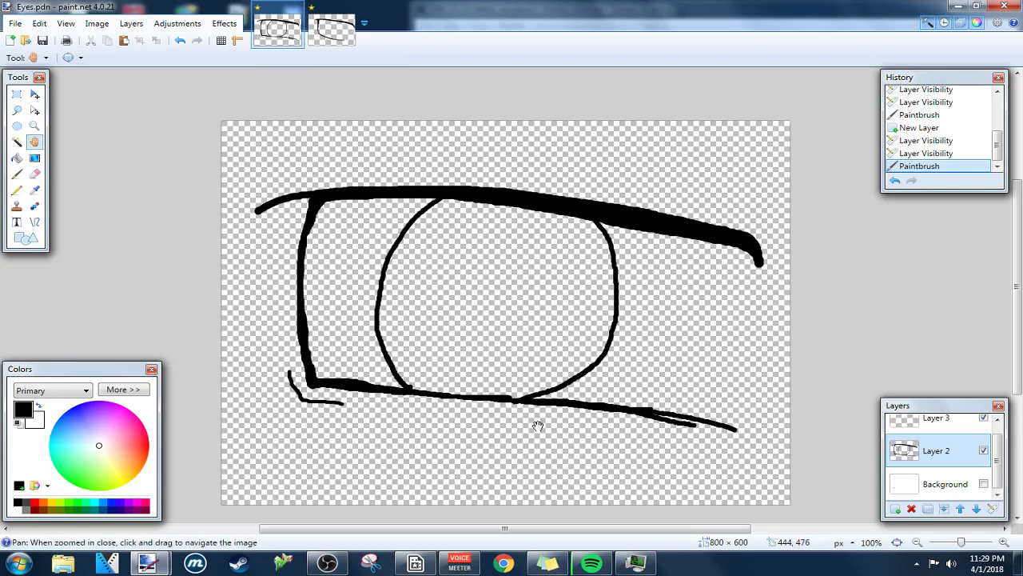
pyautogui.scroll(4, 538, 425)
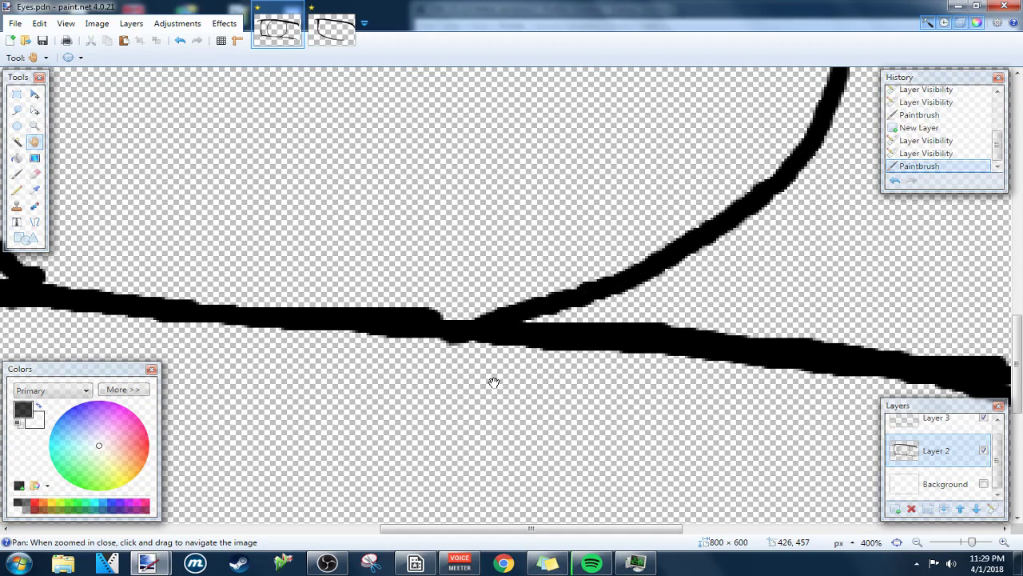
pyautogui.press('e')
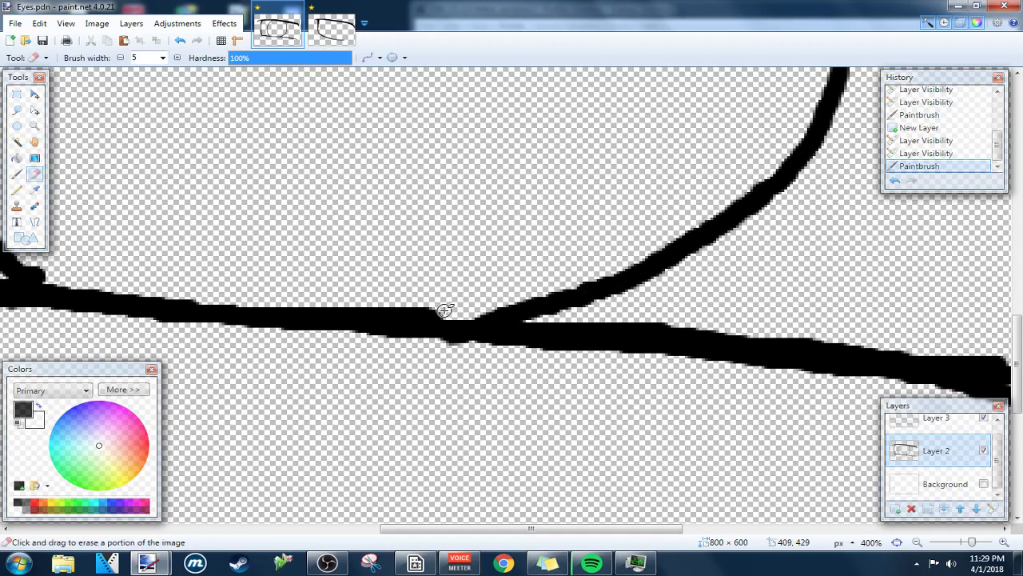
pyautogui.moveTo(444, 310)
pyautogui.mouseDown()
pyautogui.moveTo(331, 300)
pyautogui.moveTo(399, 303)
pyautogui.mouseUp()
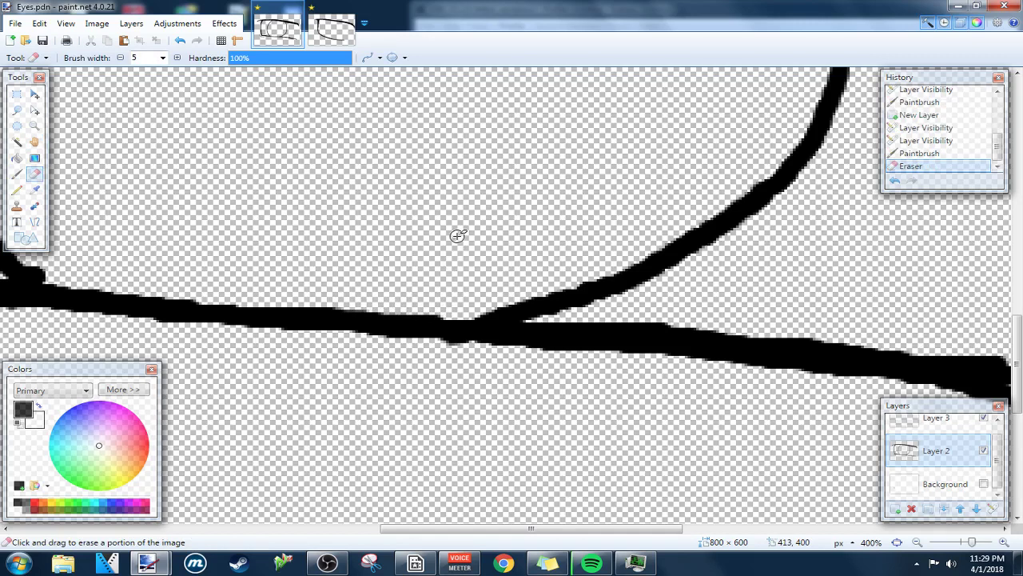
pyautogui.scroll(-6, 458, 235)
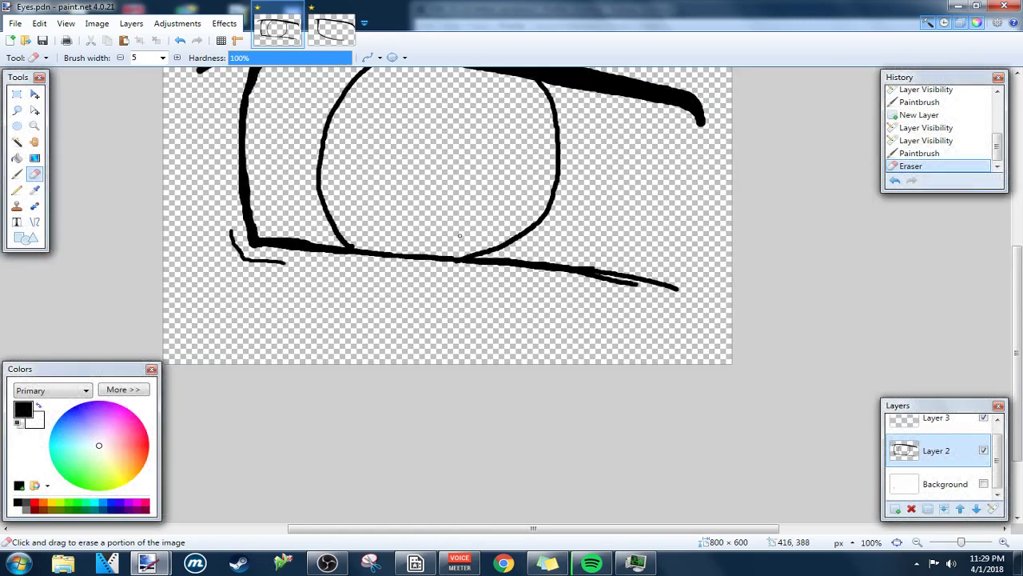
pyautogui.moveTo(464, 259); pyautogui.dragTo(482, 320)
pyautogui.hotkey('ctrl', 'z')
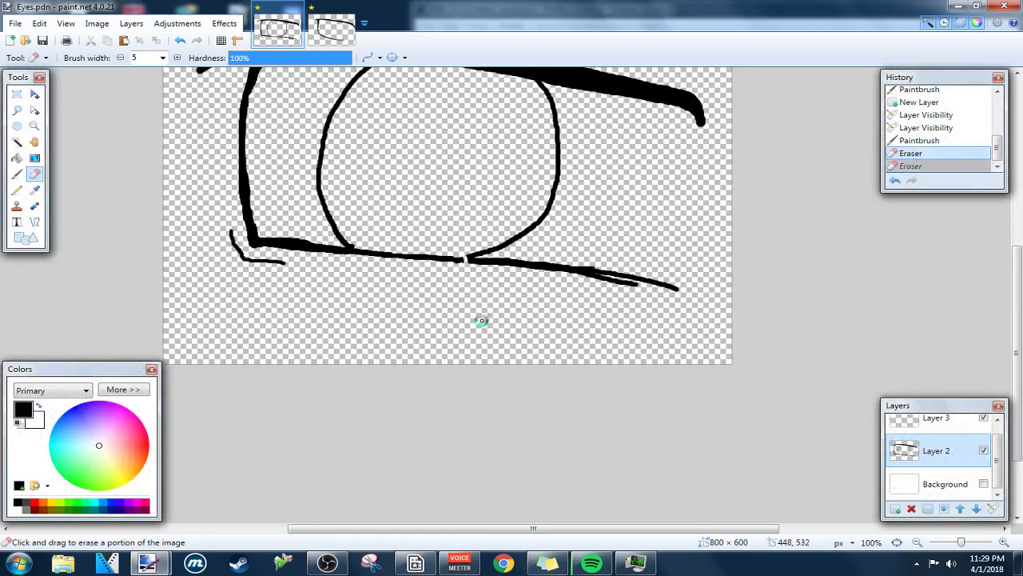
pyautogui.press('h')
pyautogui.moveTo(469, 126); pyautogui.dragTo(516, 265)
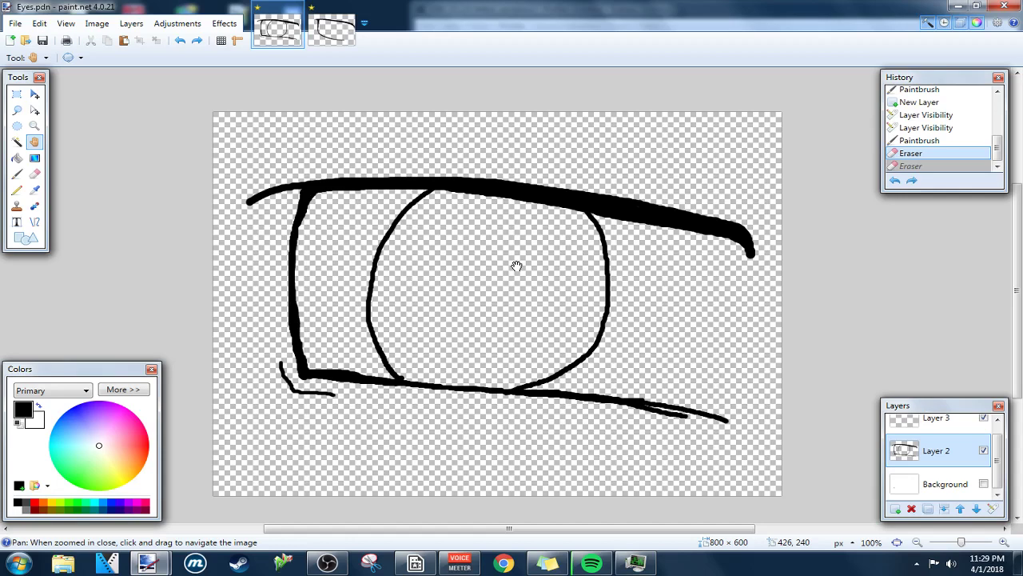
# Bring the OBS Studio window in front of Paint.NET from the taskbar.
pyautogui.click(327, 563)
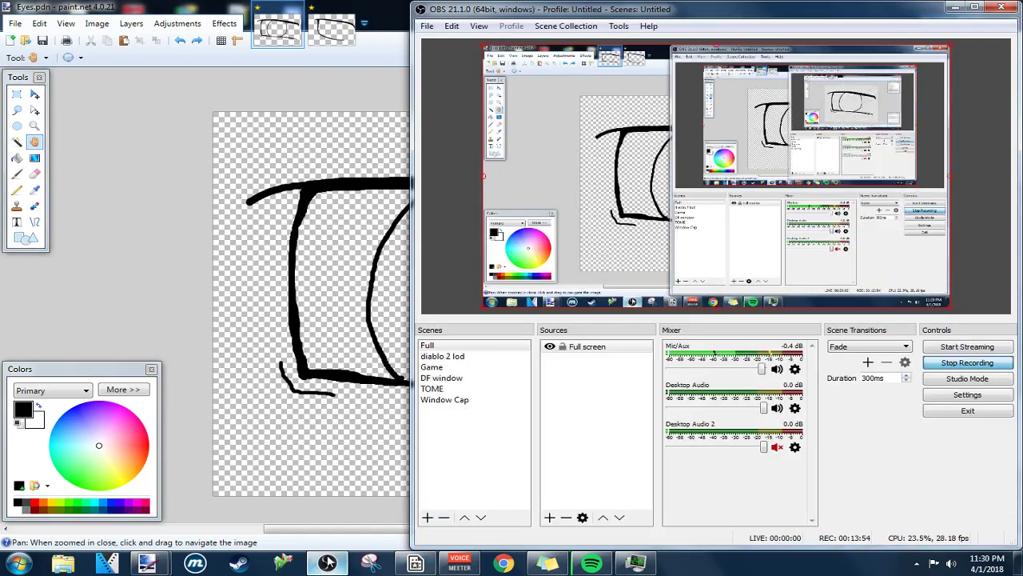